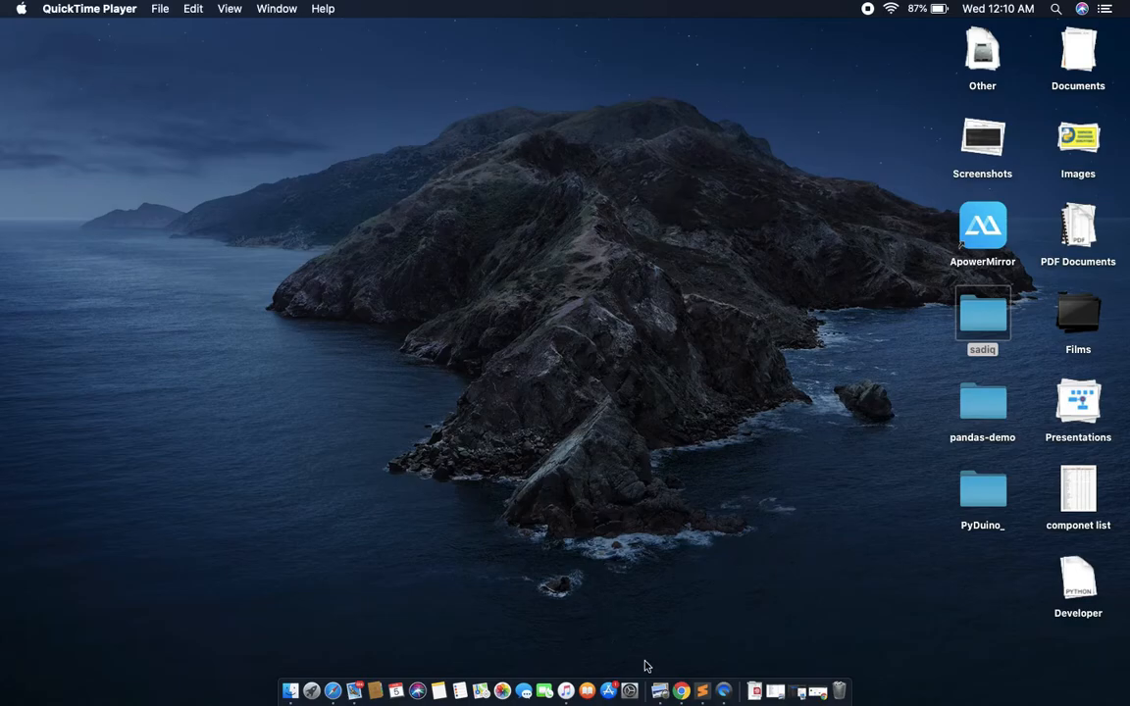
Switch to Chrome, examine the Professional and Community editions on the PyCharm download page for Mac, and minimize the browser
click(681, 687)
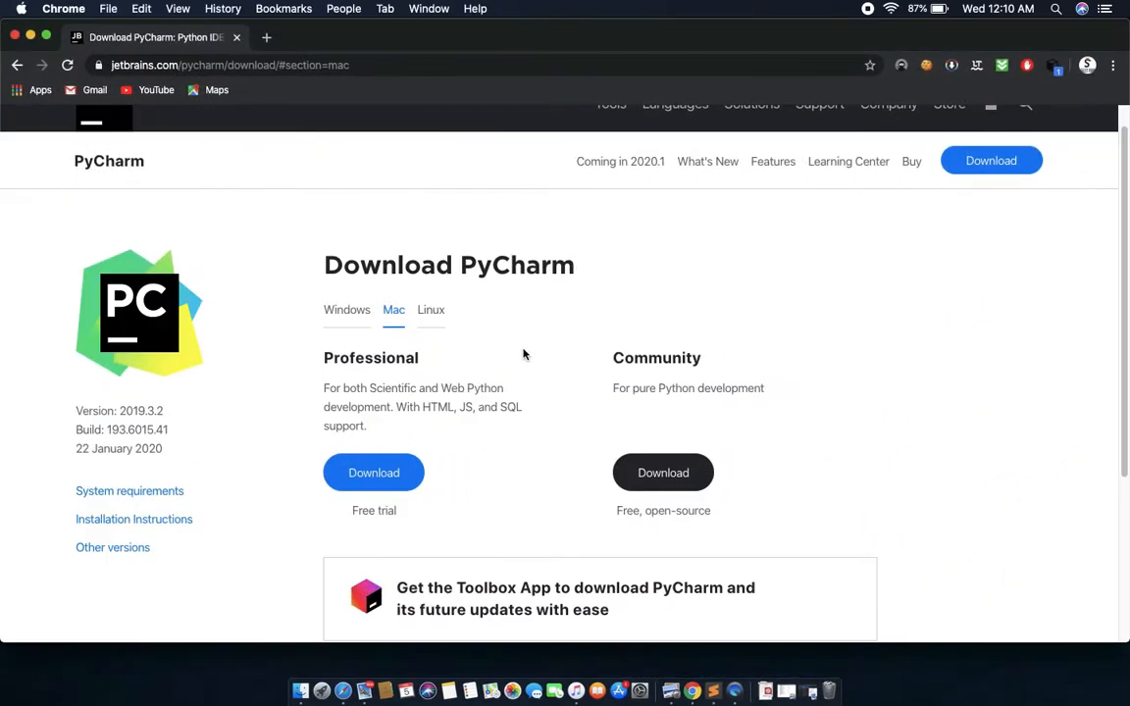
click(382, 65)
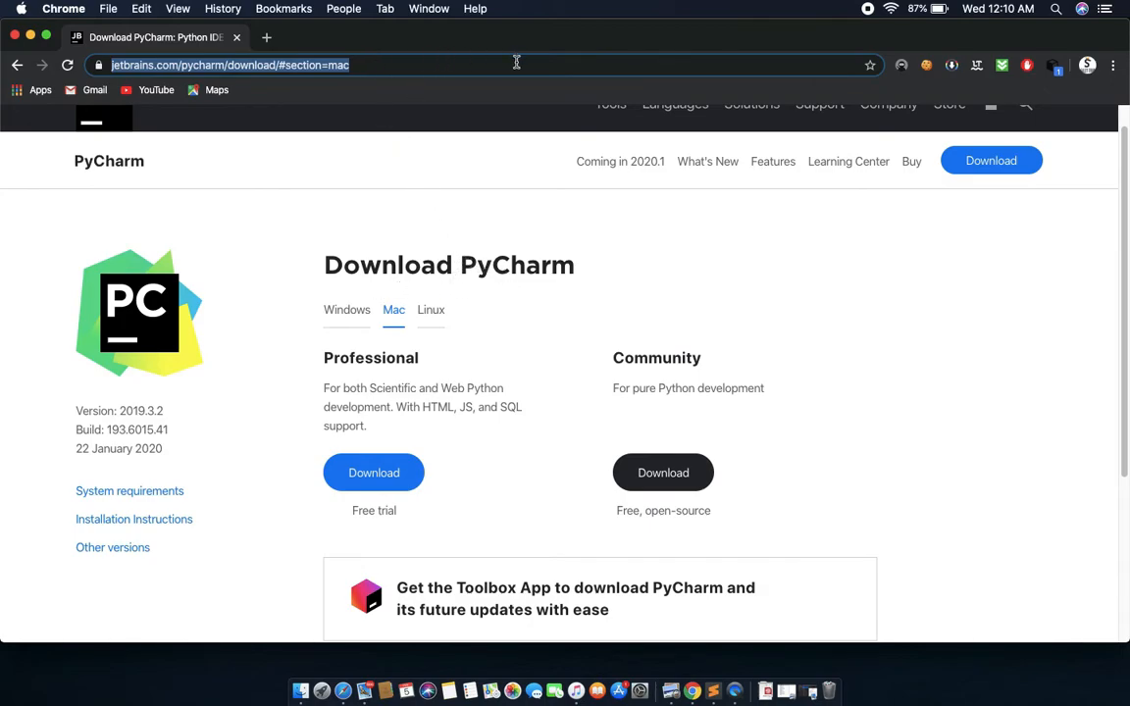
drag(461, 259, 578, 277)
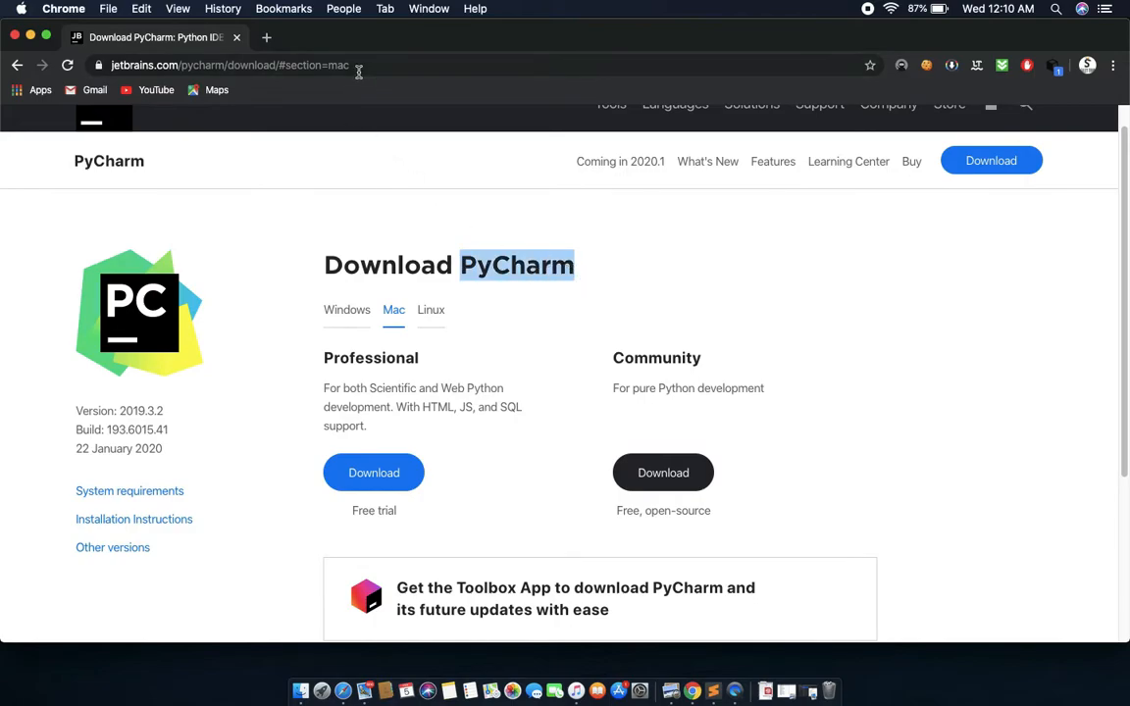
click(323, 64)
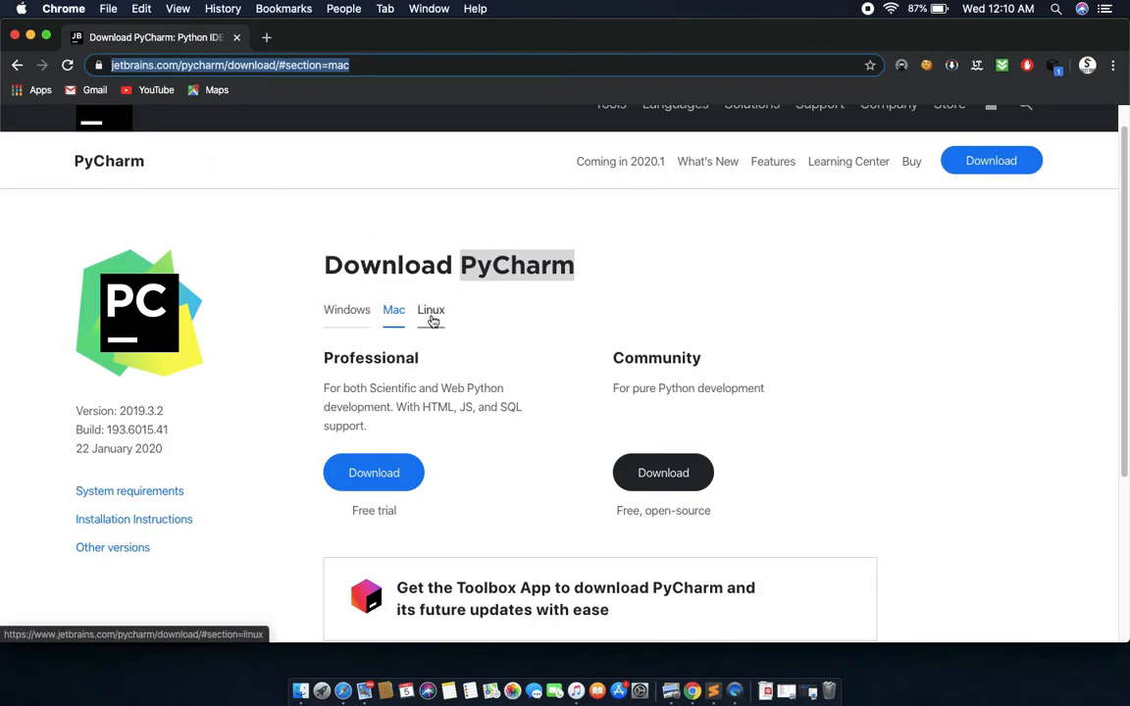
scroll(406, 348, up, 1)
scroll(411, 371, down, 5)
scroll(432, 334, up, 5)
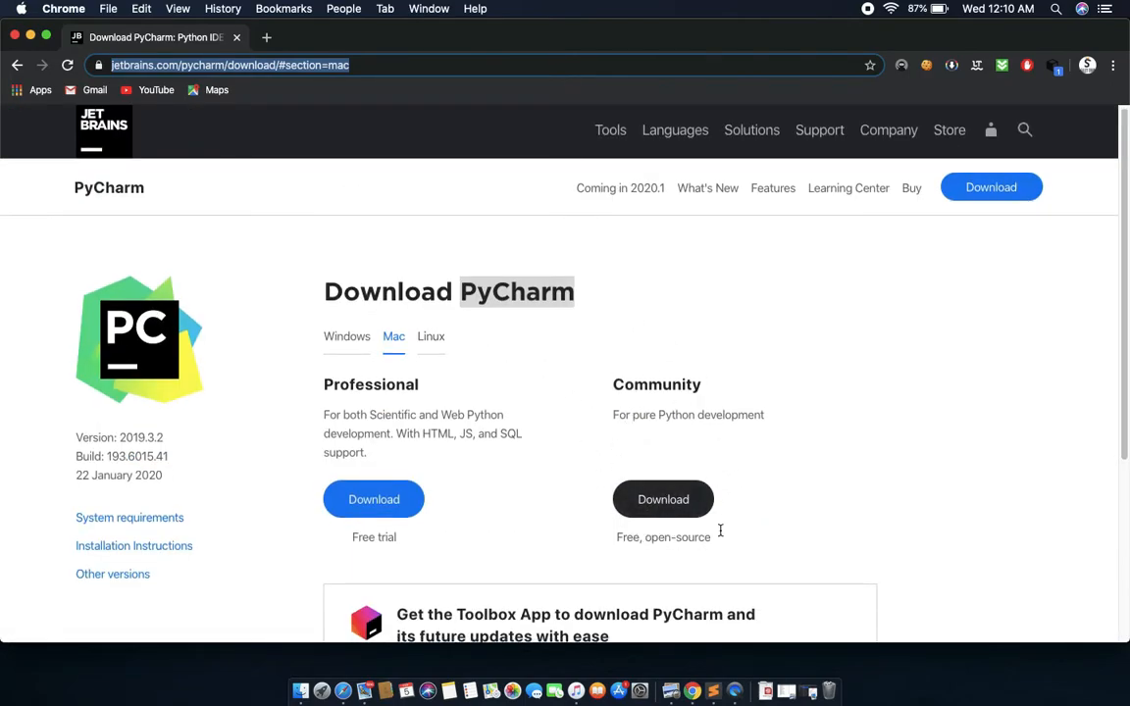
scroll(686, 490, down, 2)
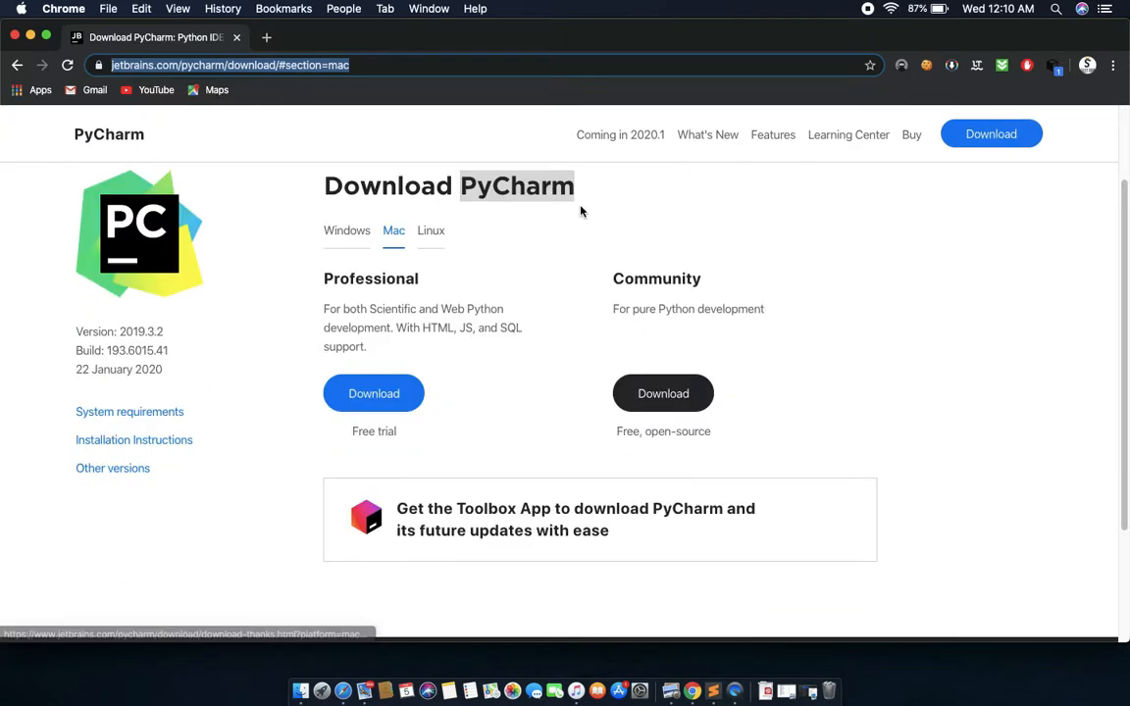
click(31, 36)
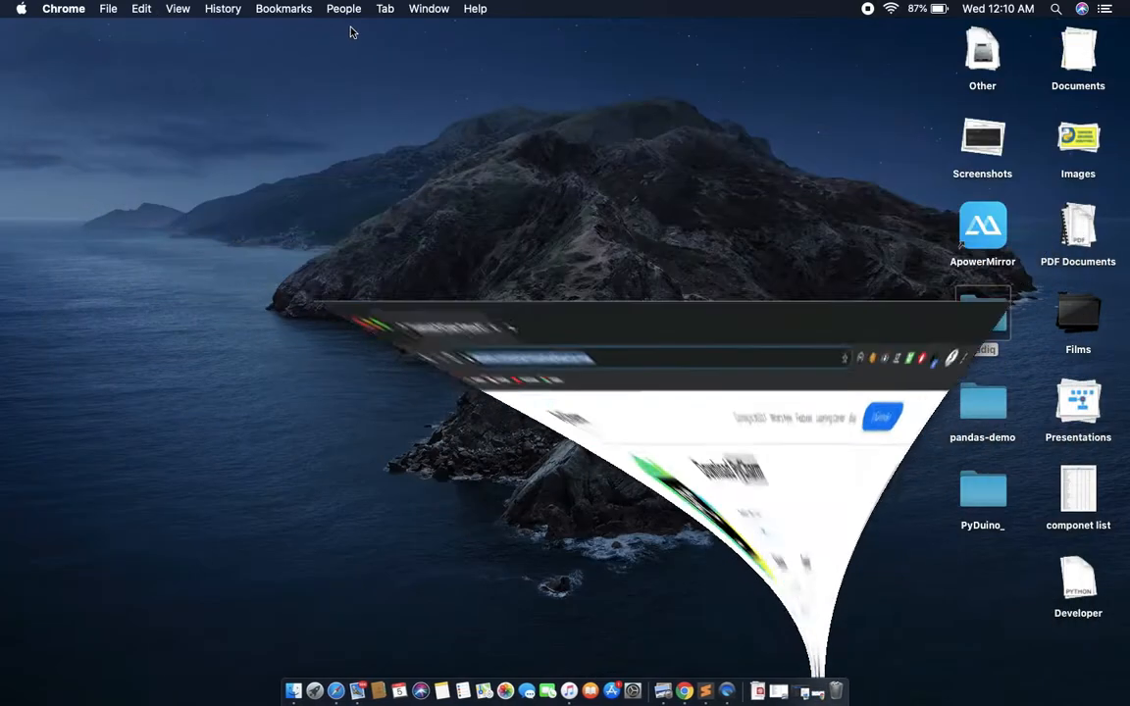
Launch PyCharm Edu from the Mac's installed applications and reposition its welcome window slightly
click(312, 690)
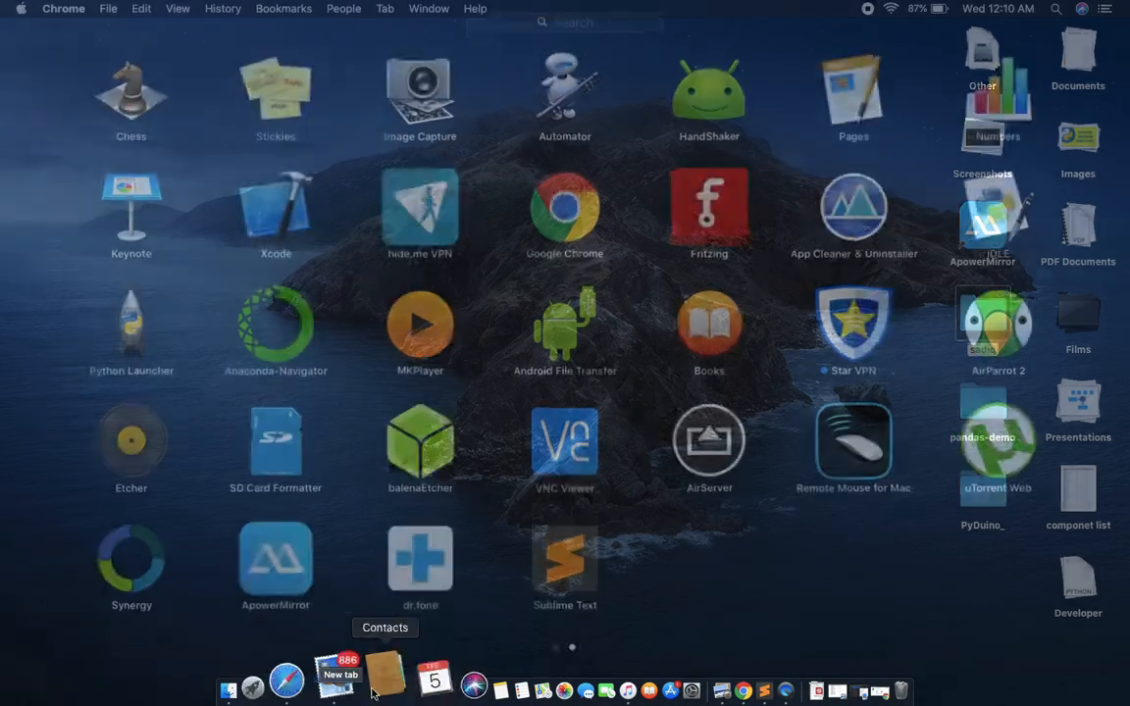
scroll(428, 463, left, 2)
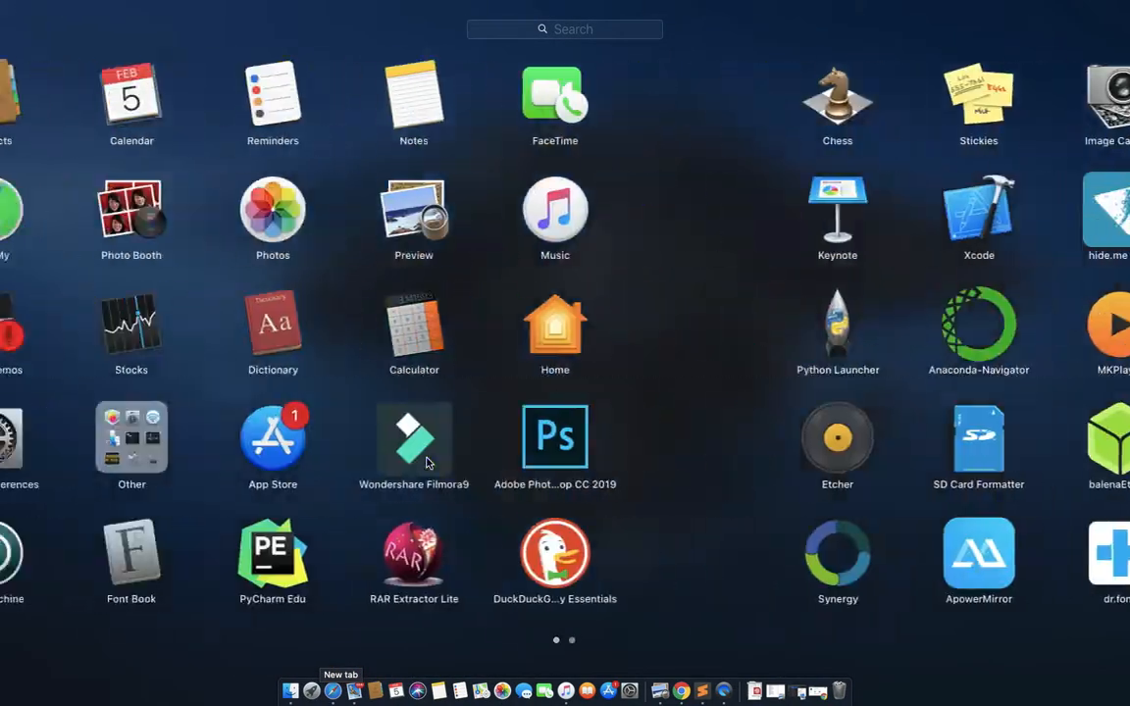
click(714, 544)
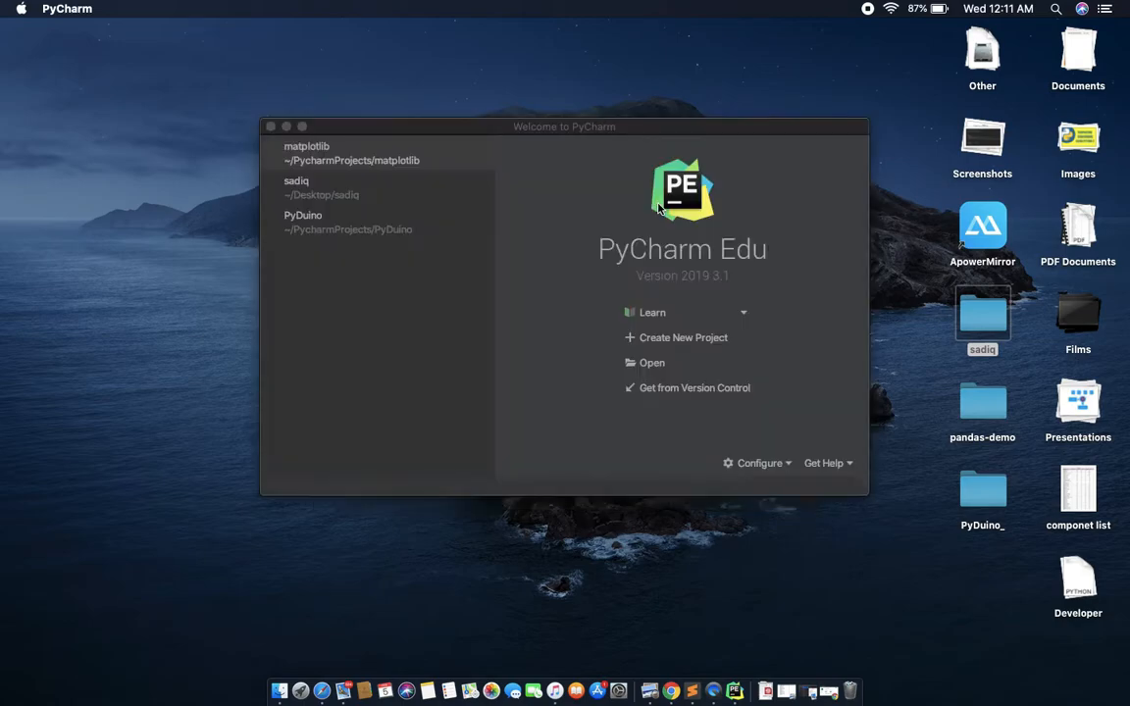
mouse_move(625, 126)
mouse_down()
mouse_move(578, 149)
mouse_move(594, 126)
mouse_move(611, 127)
mouse_up()
click(412, 211)
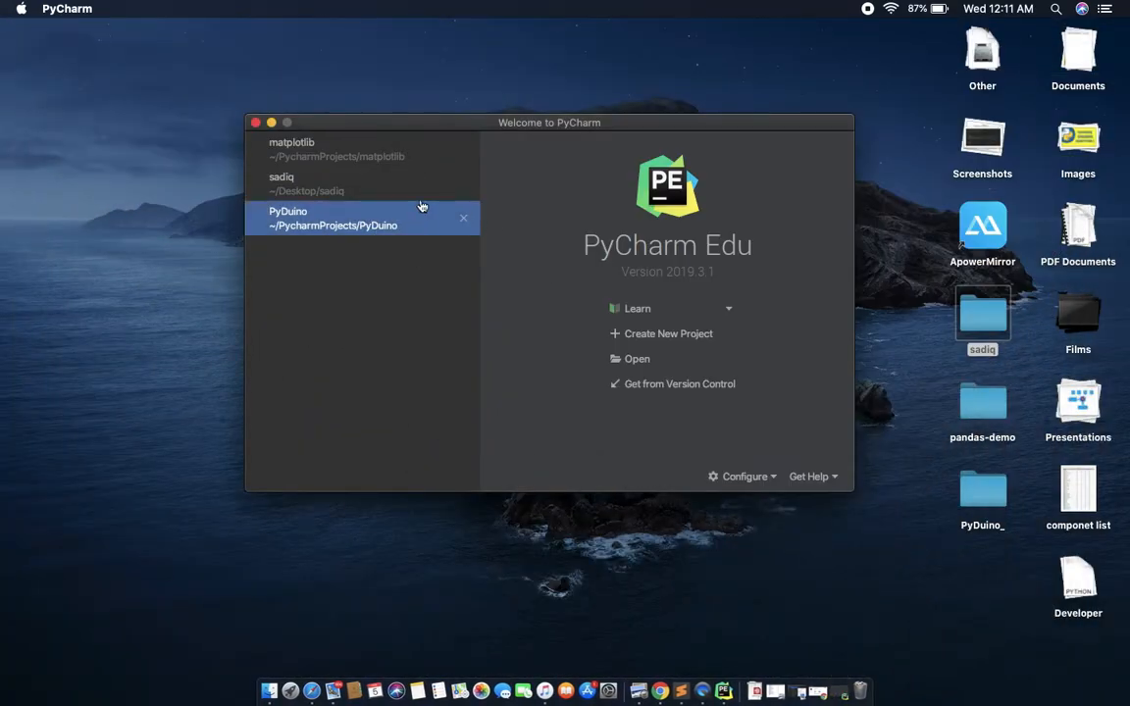
click(349, 229)
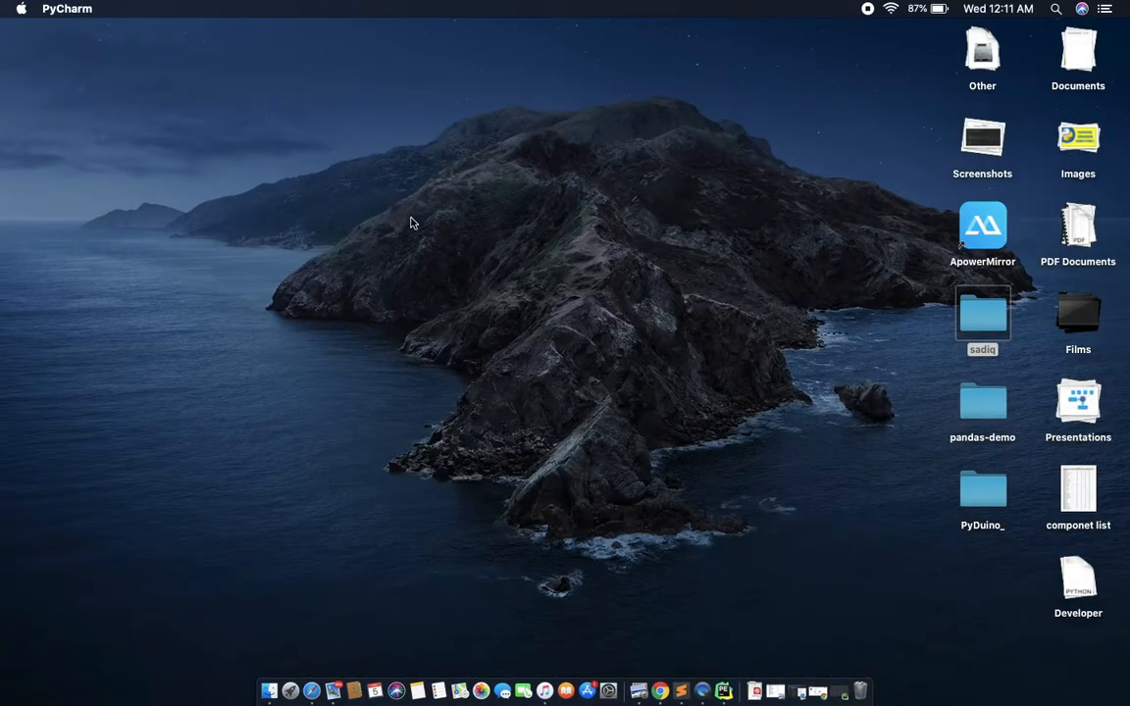
click(812, 687)
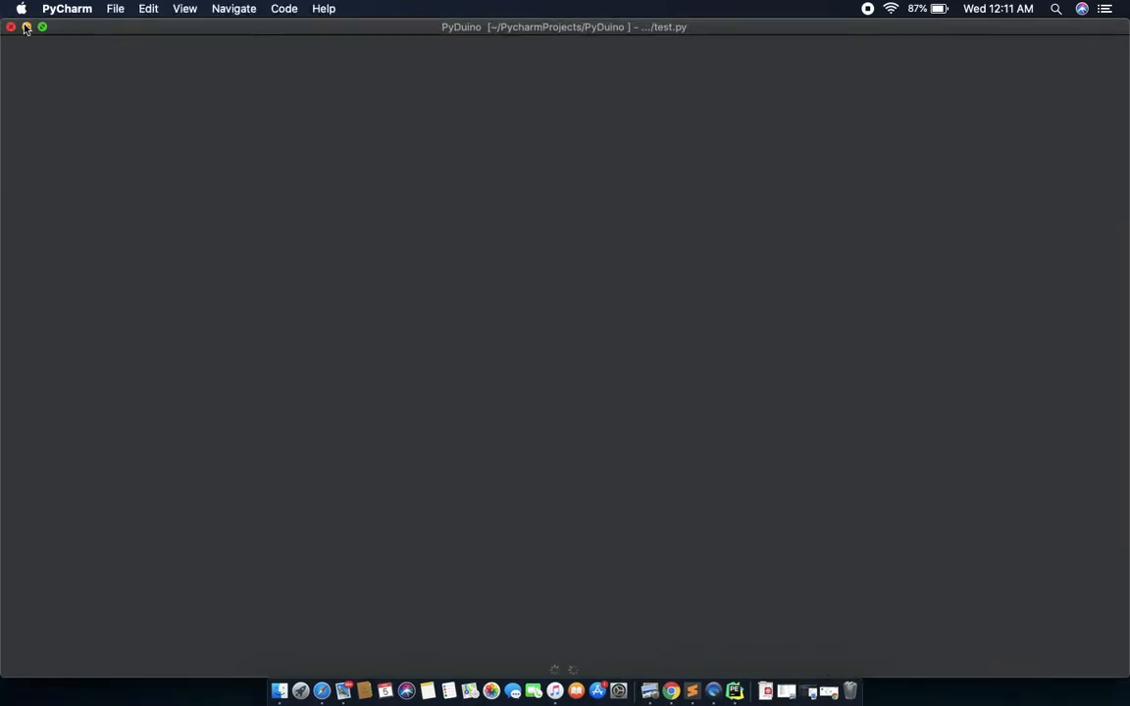
click(12, 27)
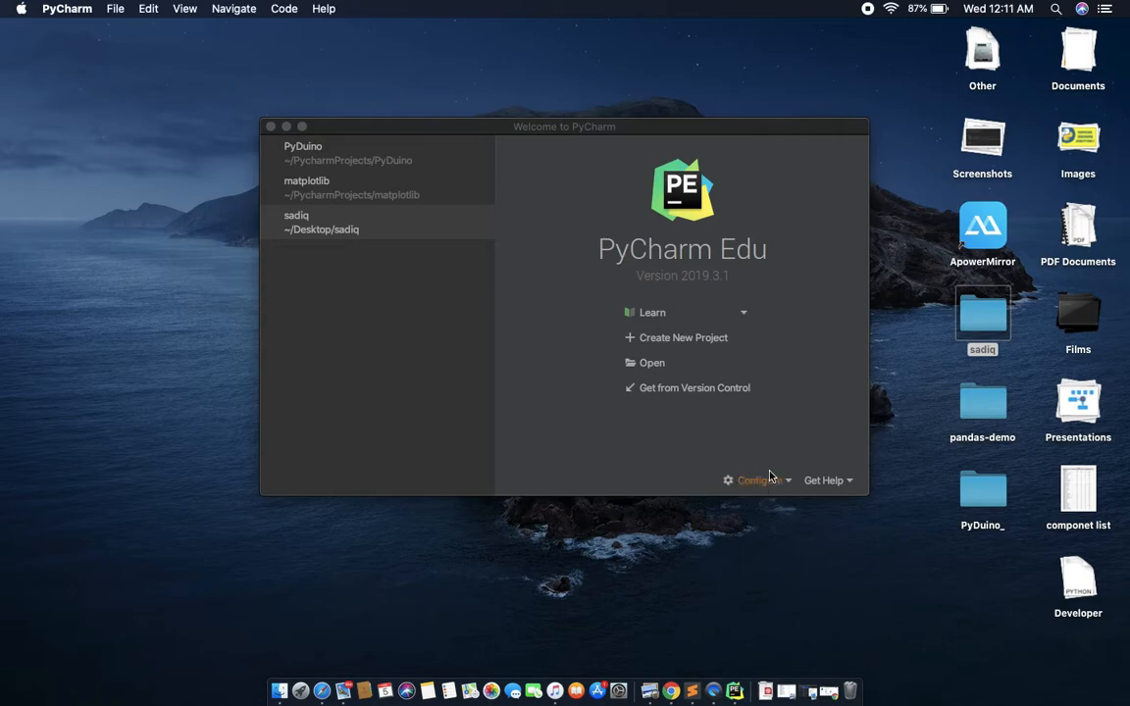
Set the project interpreter for new projects to Python 3.8 at /usr/local/bin/python3.8 in the preferences
click(770, 479)
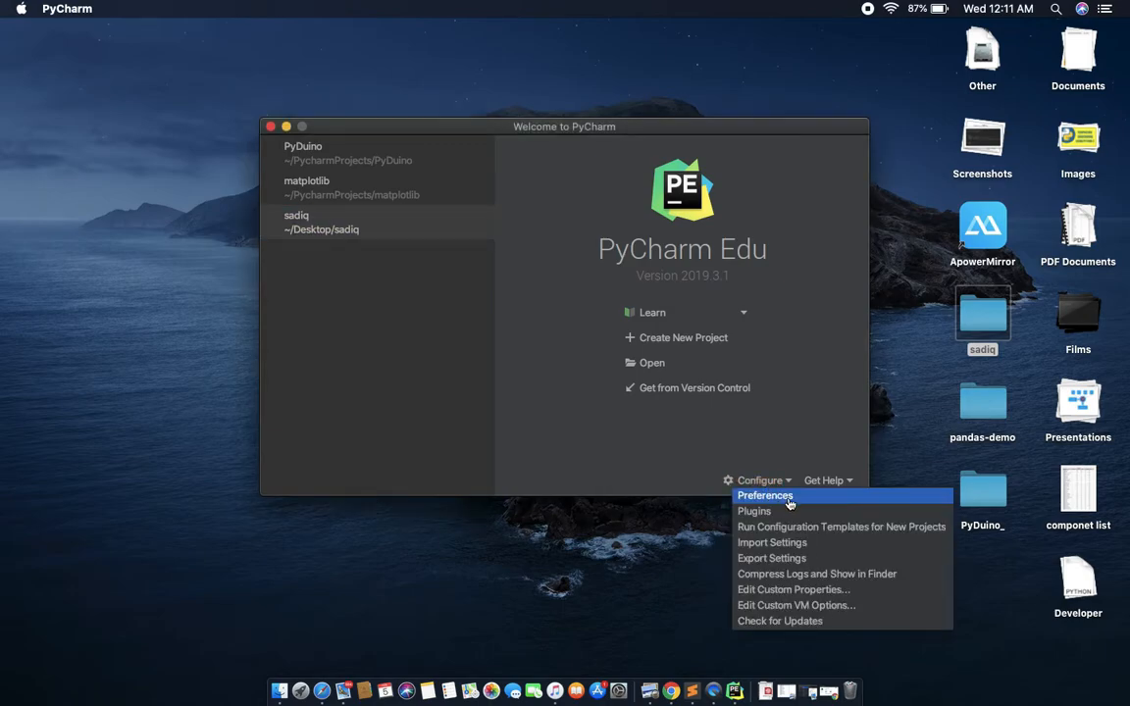
click(791, 498)
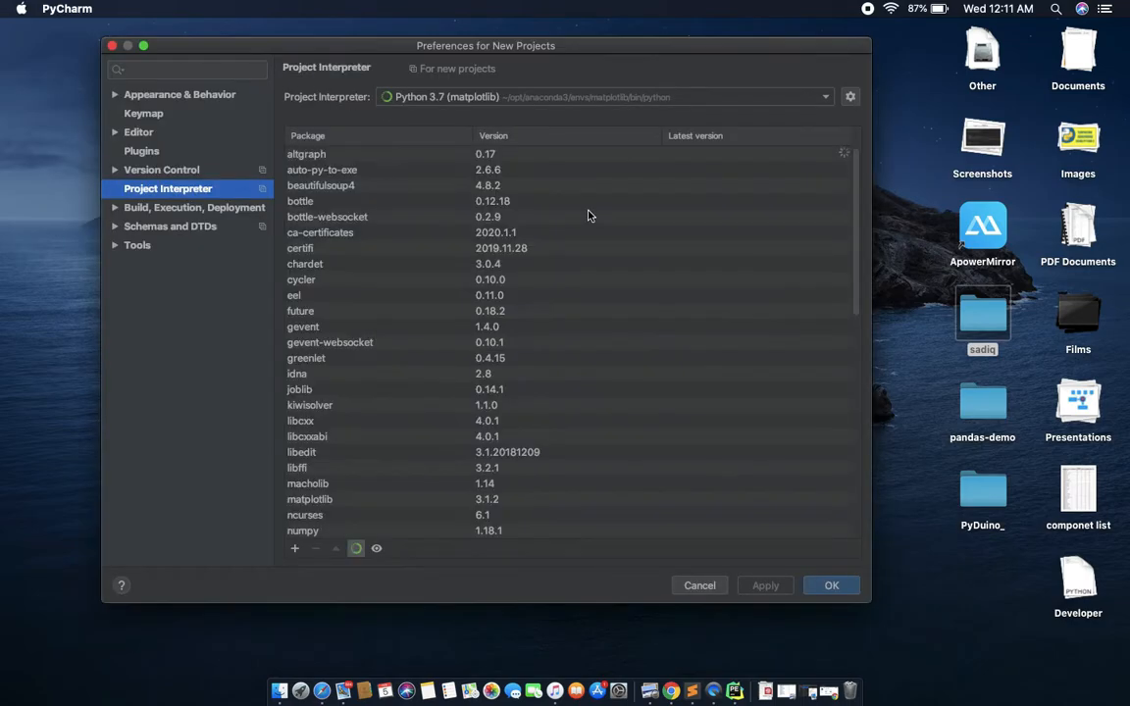
click(596, 106)
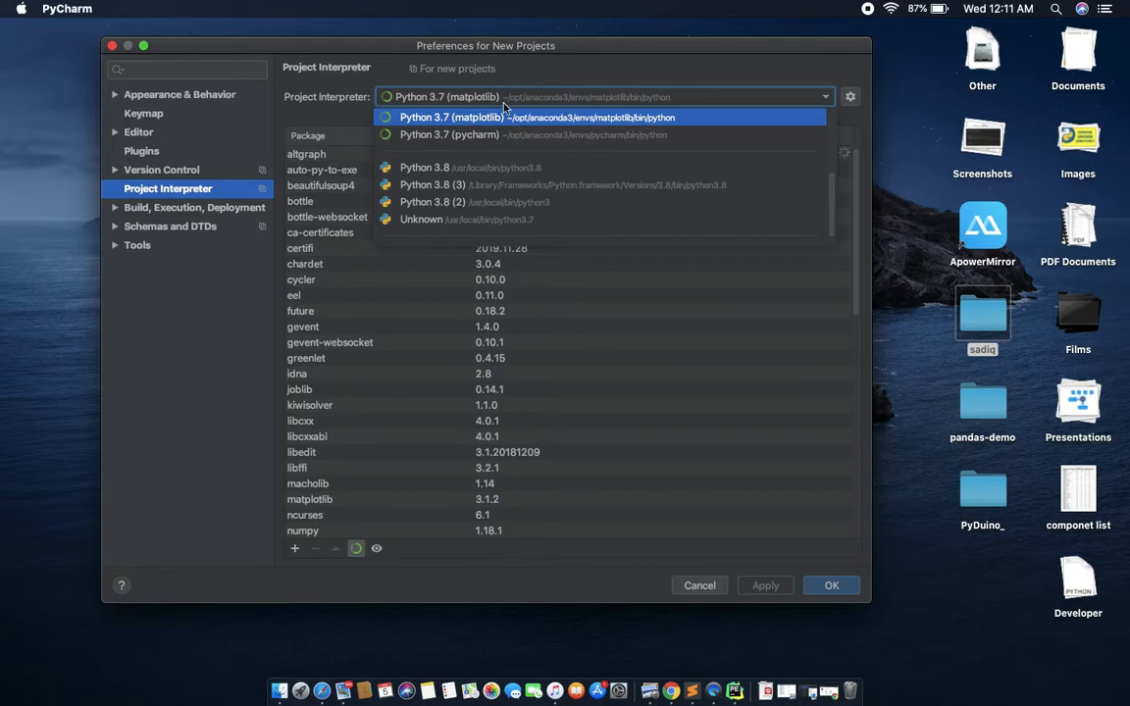
click(820, 98)
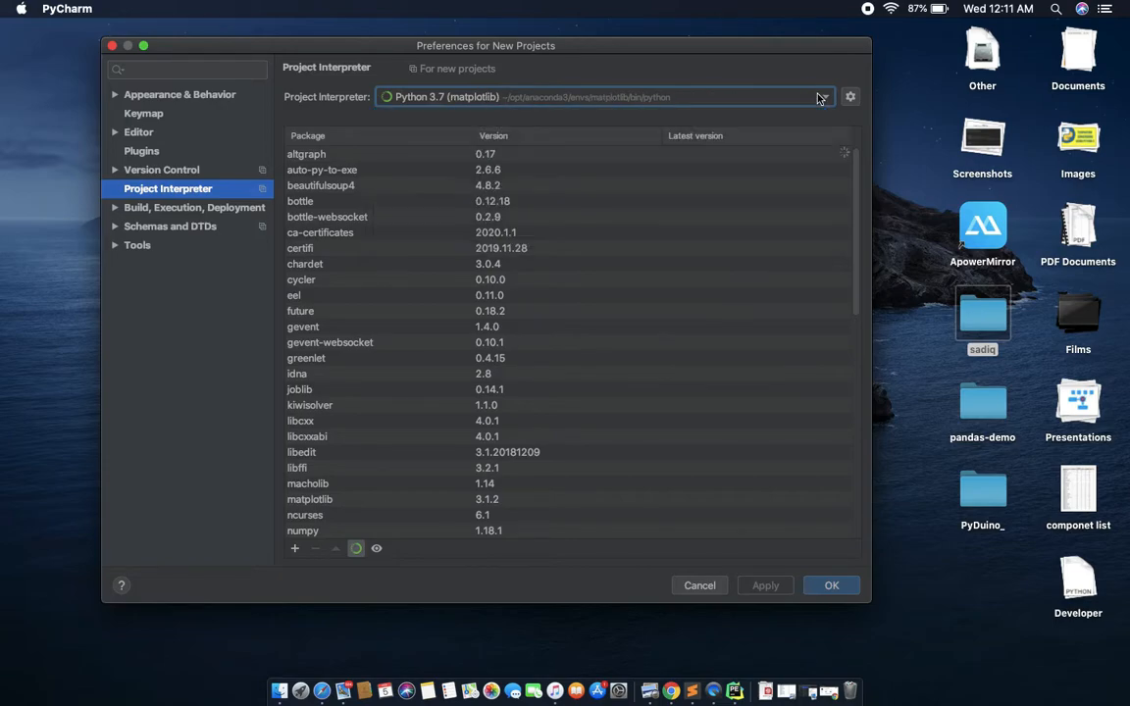
click(552, 104)
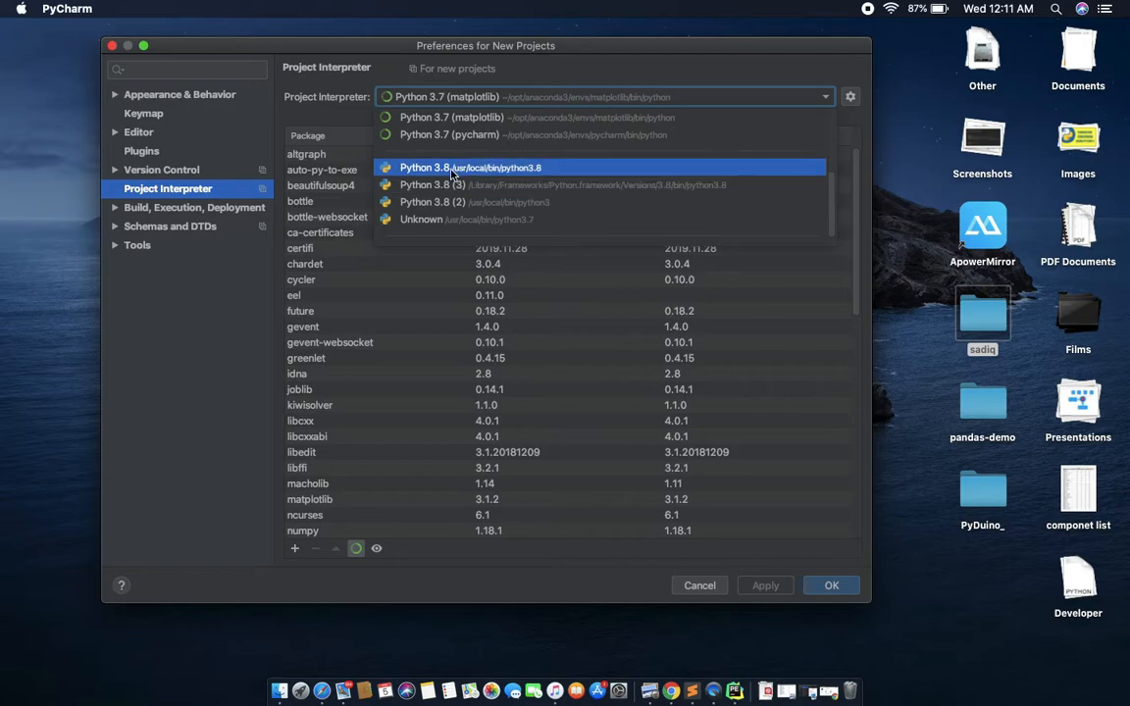
click(501, 175)
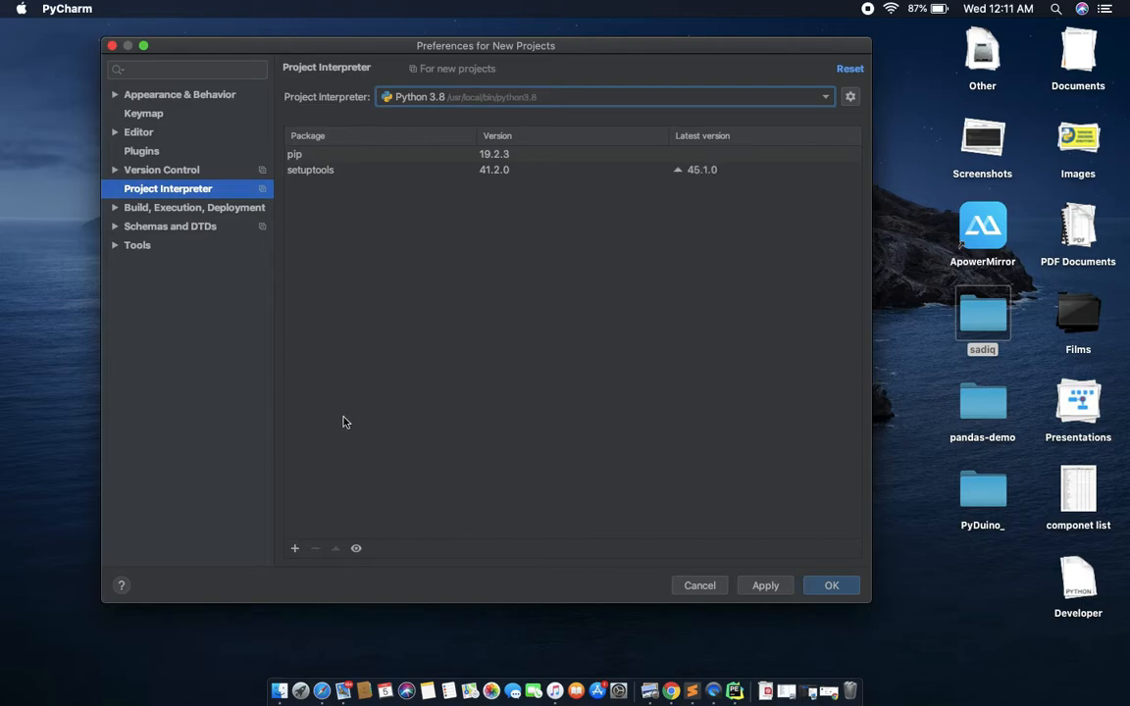
Search the available interpreter packages for "matplot", view the matplotlib package details, and close the package list without installing
click(296, 551)
click(397, 57)
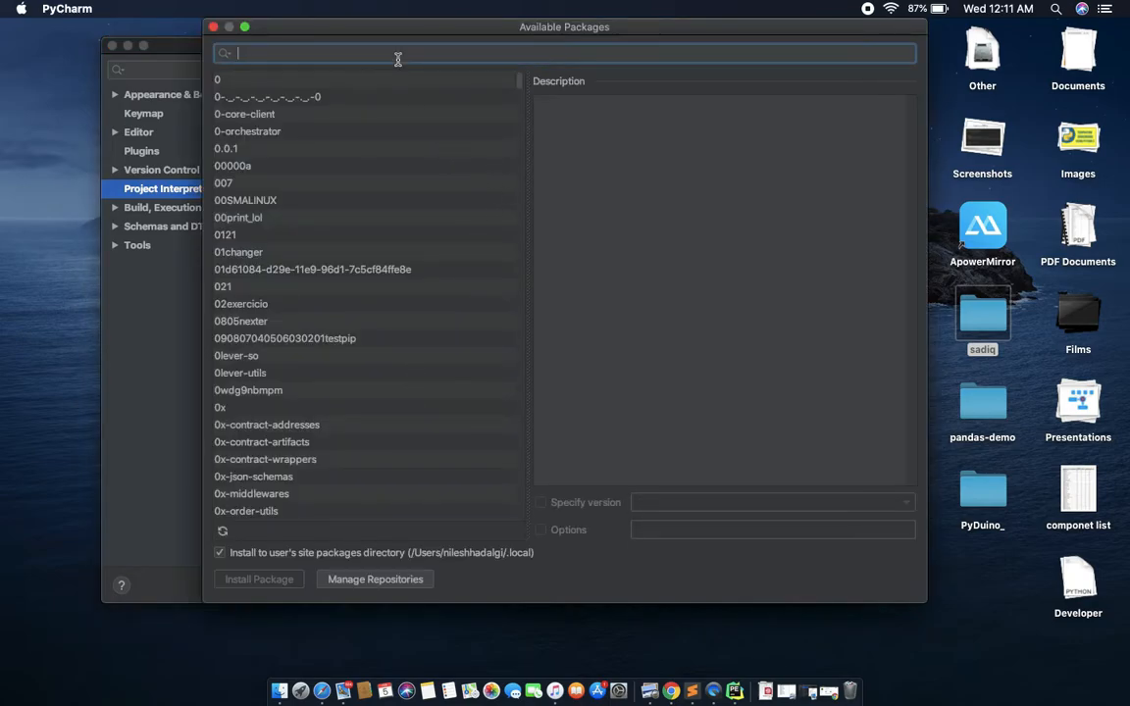
text(matplot)
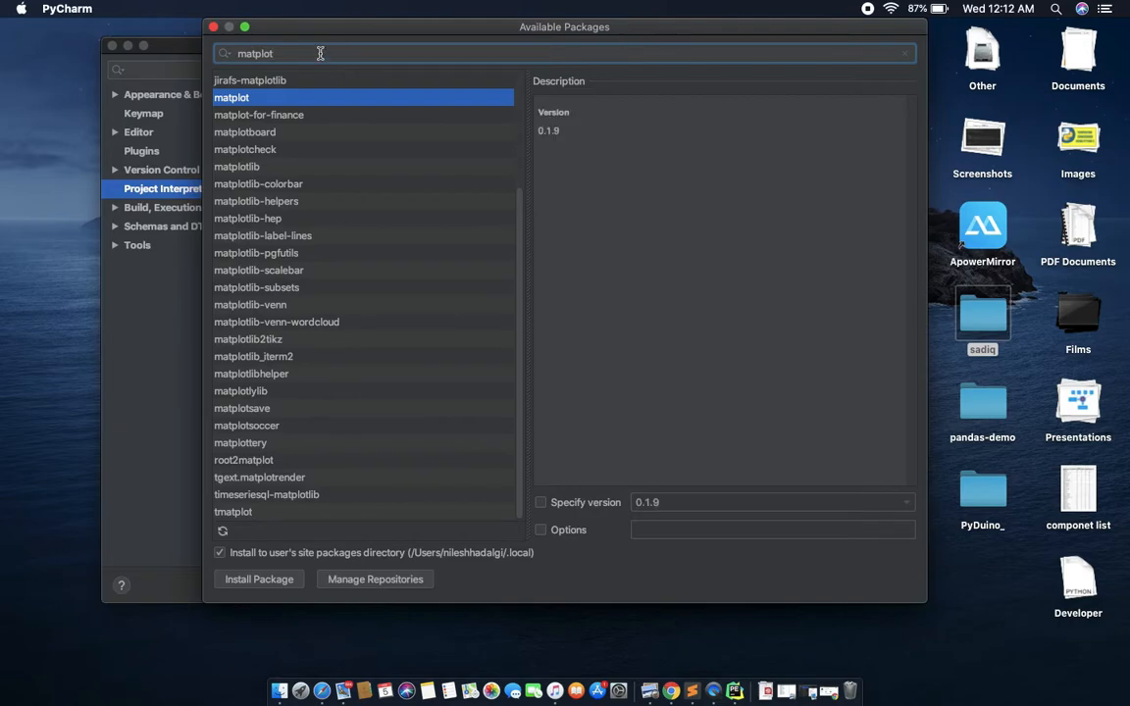
click(250, 167)
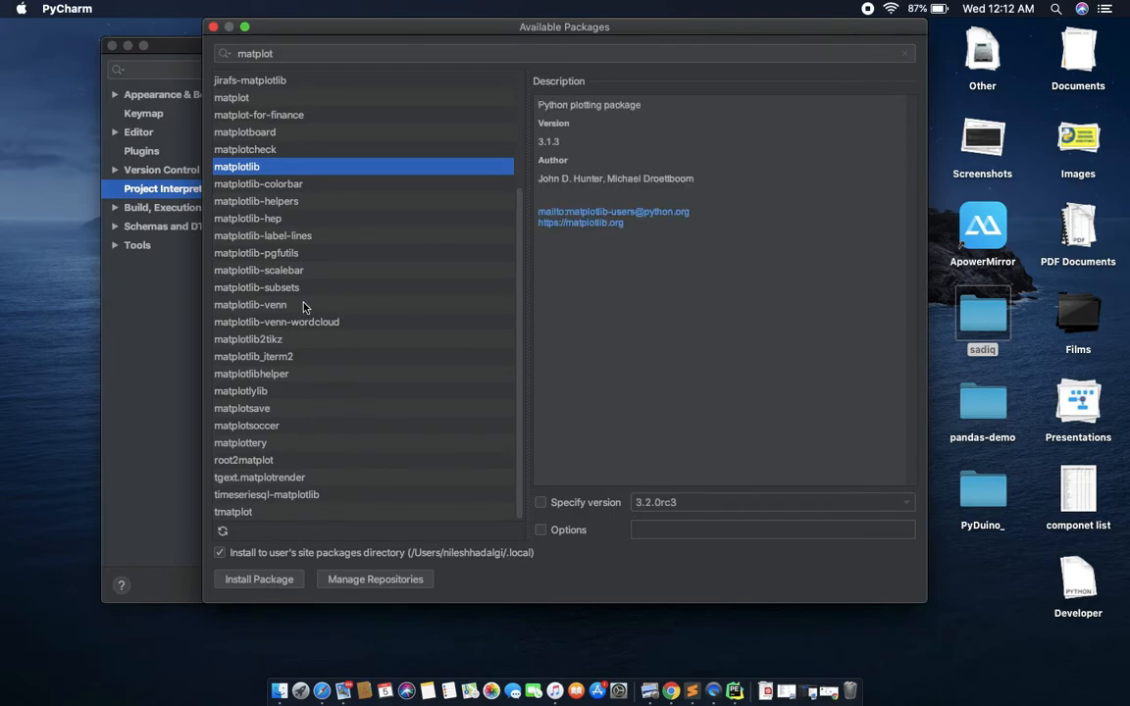
click(213, 28)
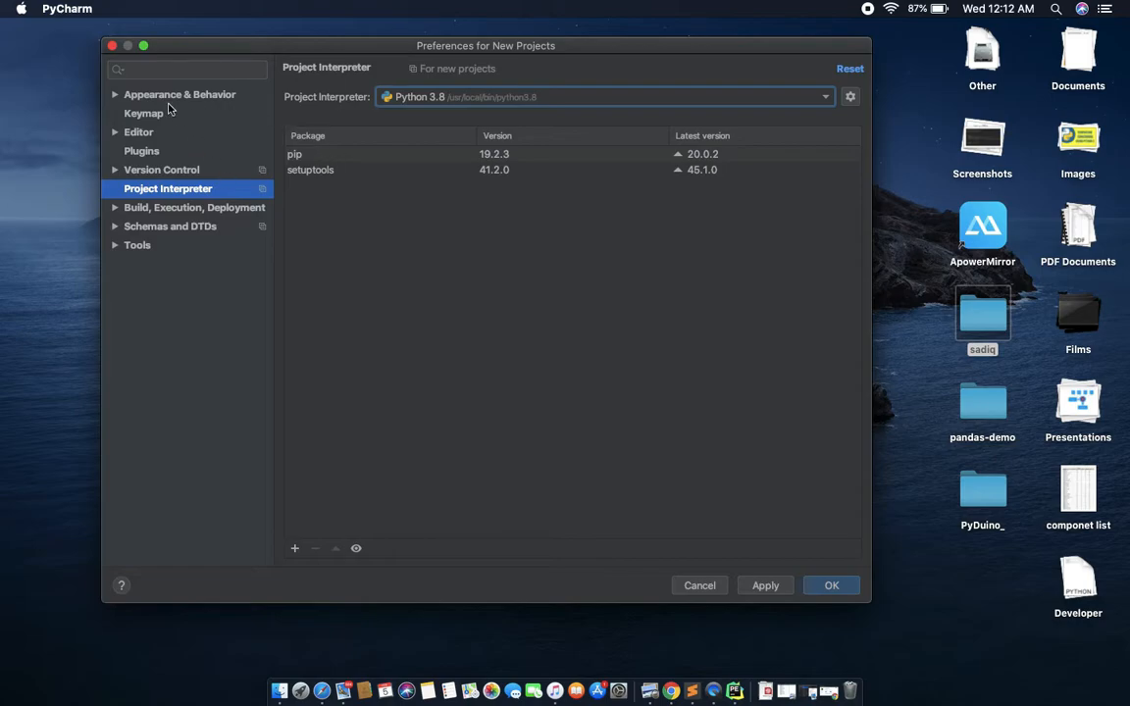
Examine the Appearance & Behavior preferences, from Appearance and Menus and Toolbars through File Colors, Scopes, Notifications, Quick Lists and Path Variables
click(114, 94)
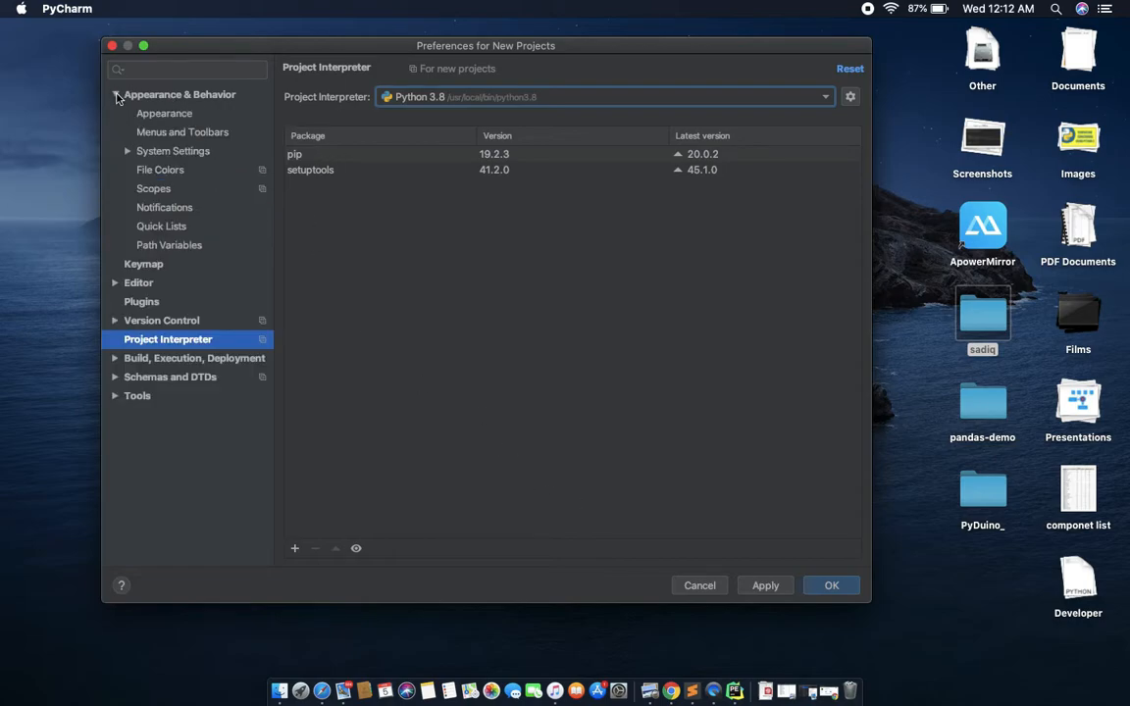
click(147, 113)
click(179, 132)
click(157, 114)
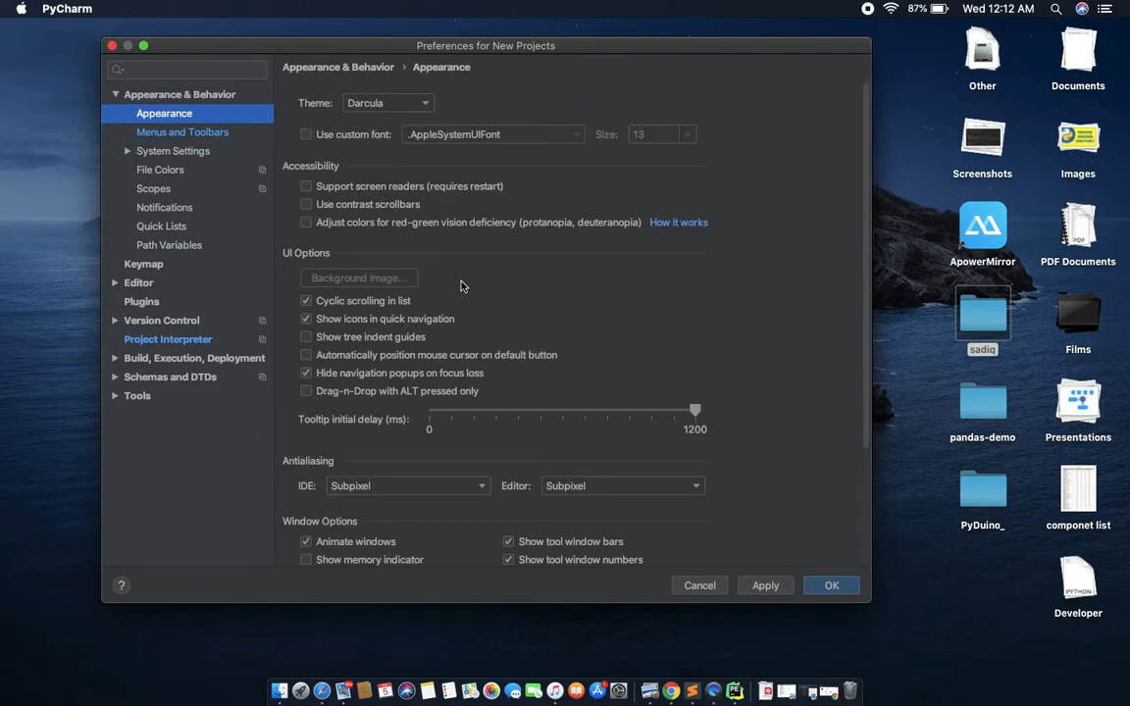
click(180, 150)
click(189, 171)
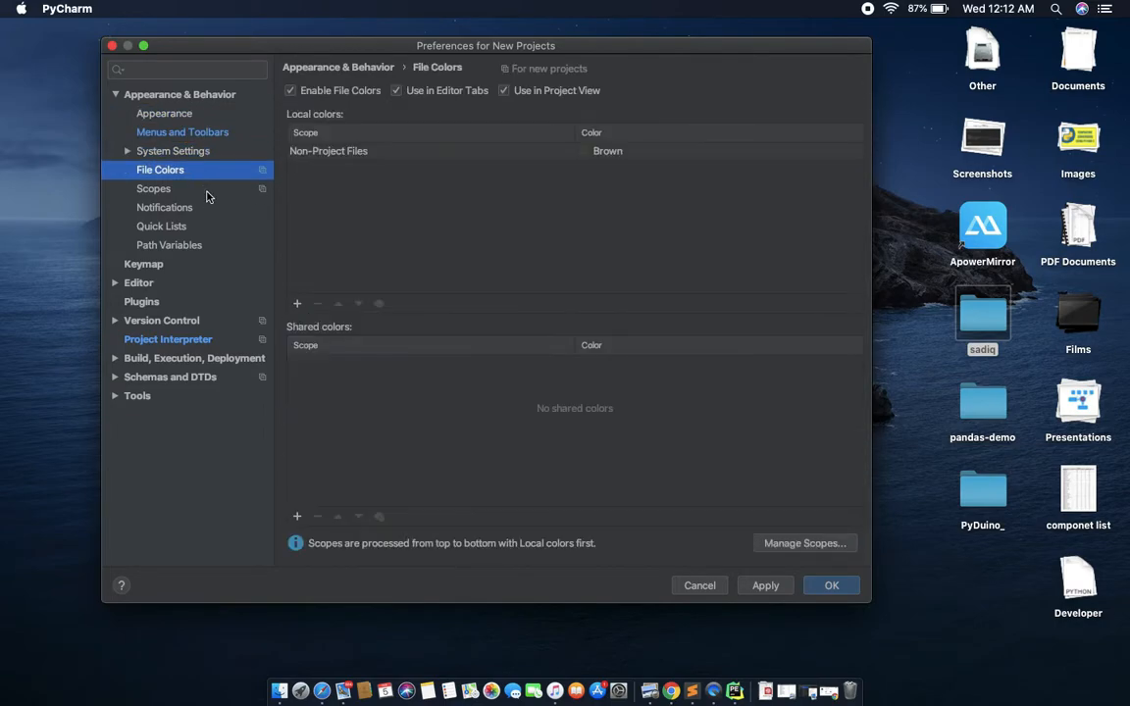
click(193, 188)
click(211, 209)
click(210, 226)
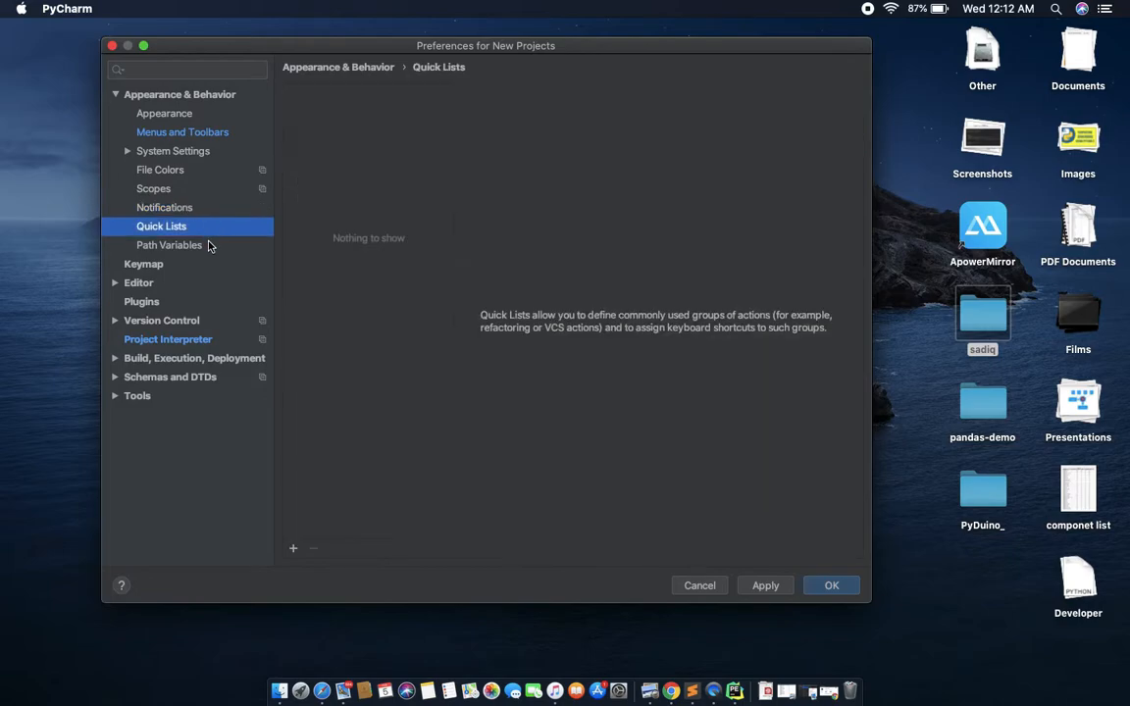
click(187, 246)
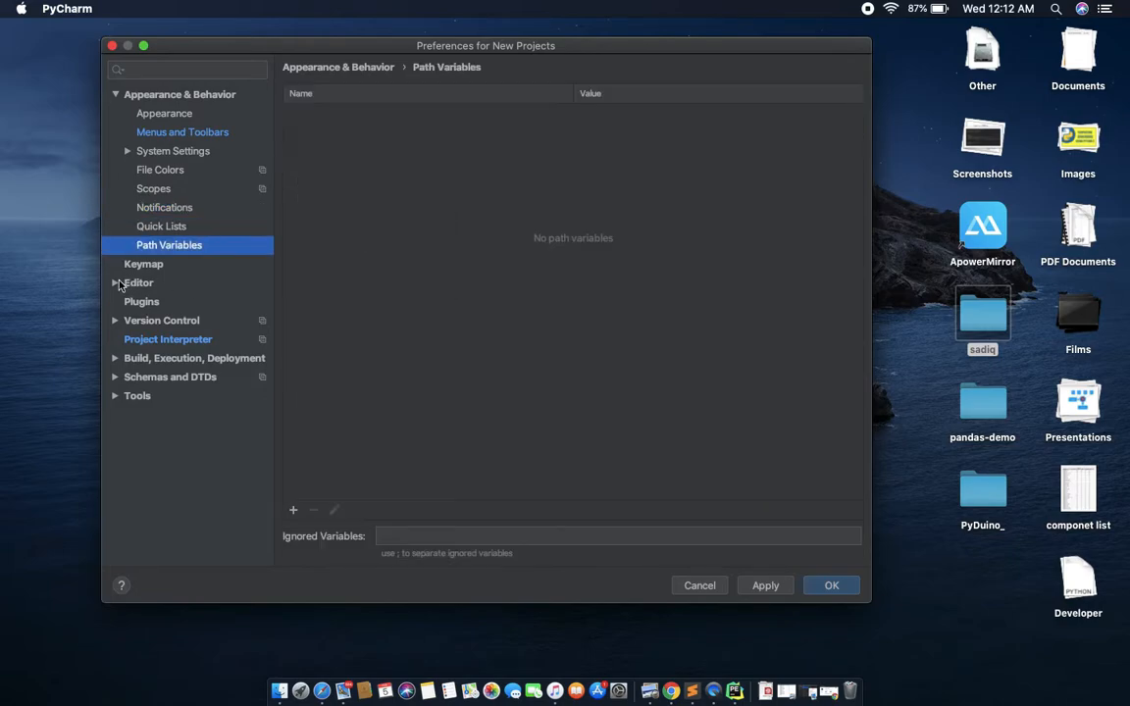
Review the Editor's General and Font preferences, then save the preferences for new projects
click(117, 283)
click(167, 301)
click(173, 323)
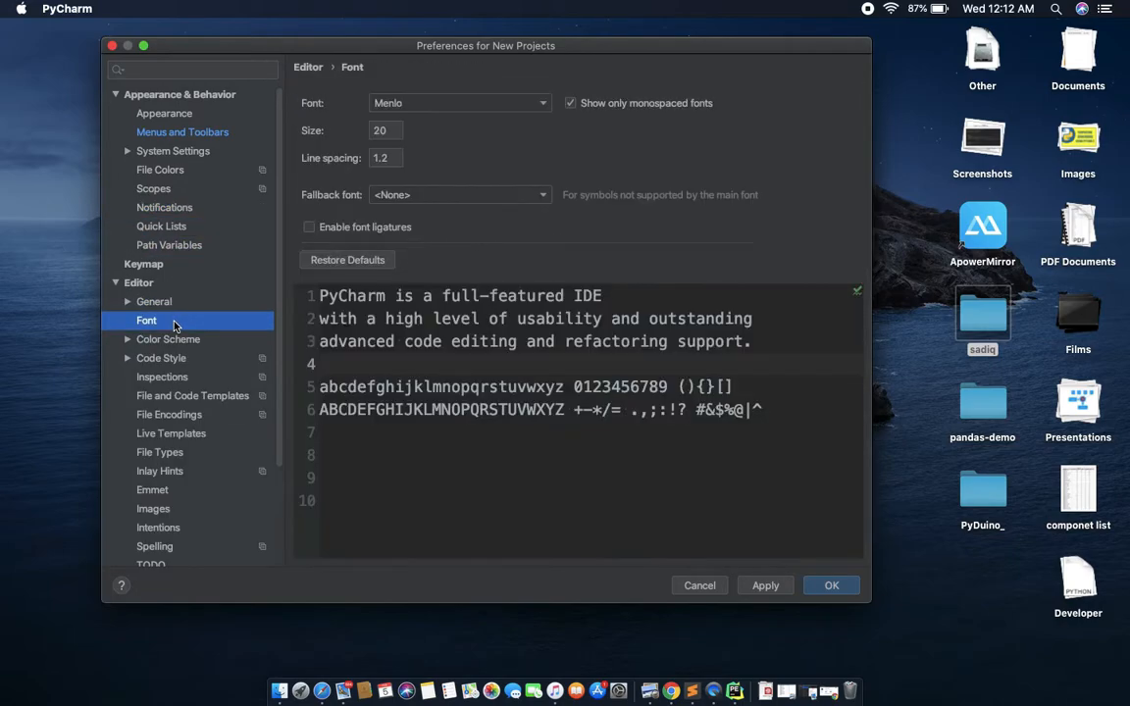
scroll(179, 348, down, 5)
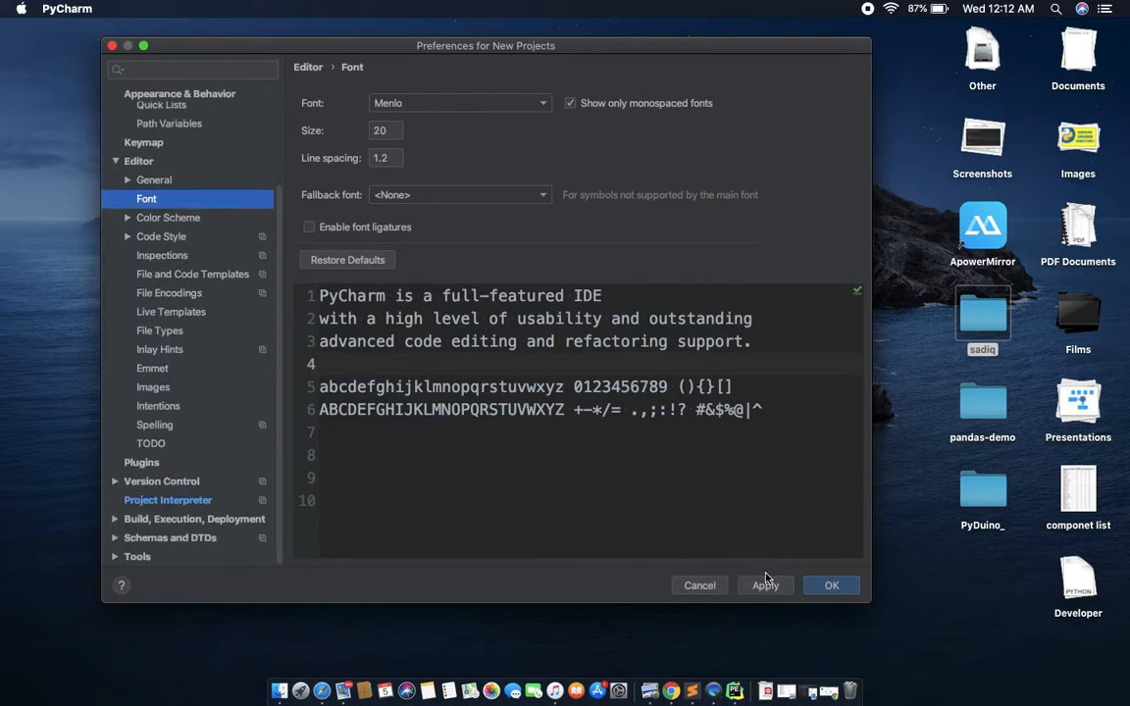
click(832, 587)
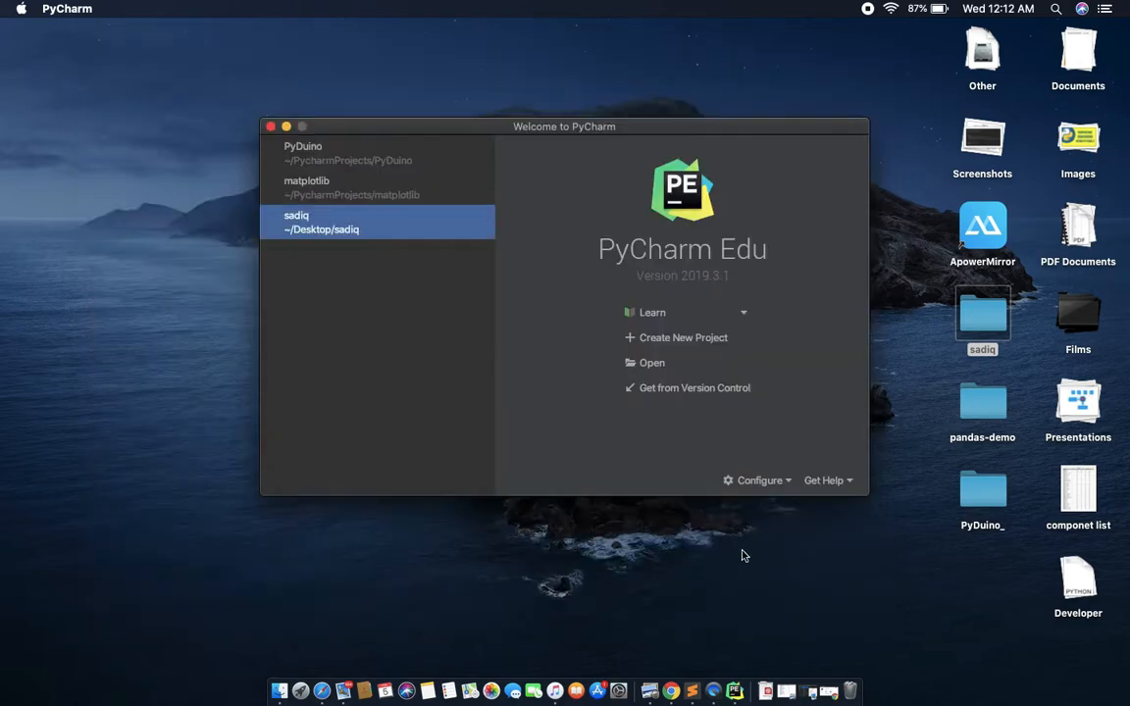
Open the plugin marketplace from the welcome window and browse the Featured and New and Updated plugins
click(760, 481)
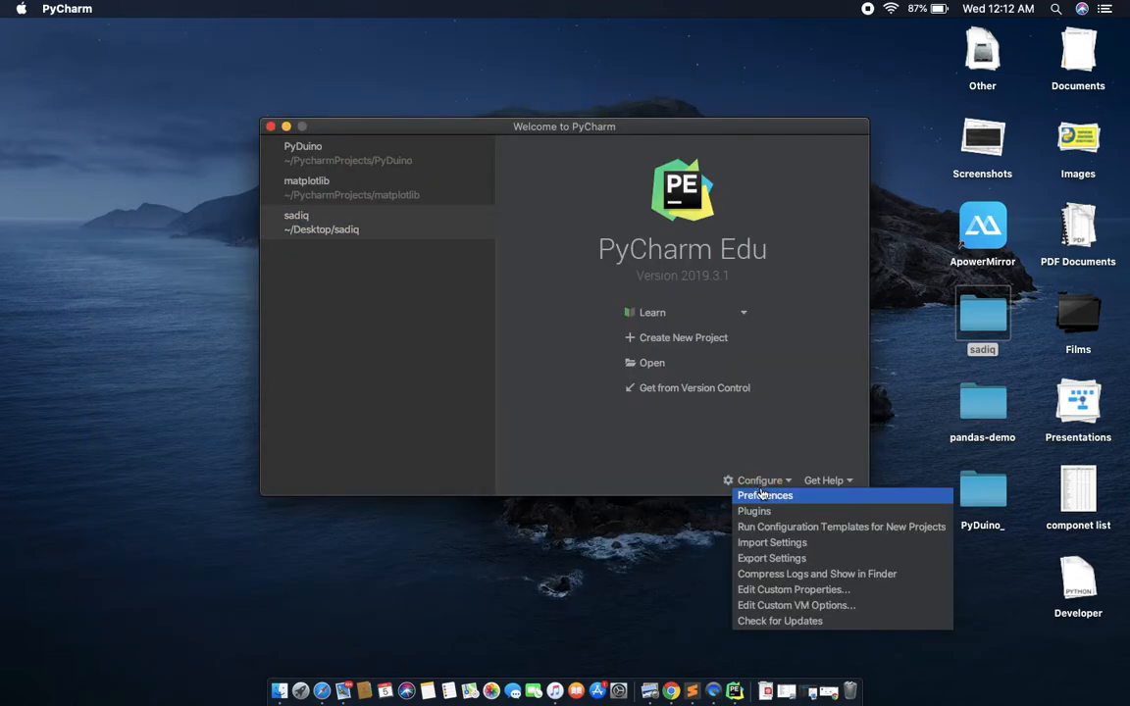
click(756, 511)
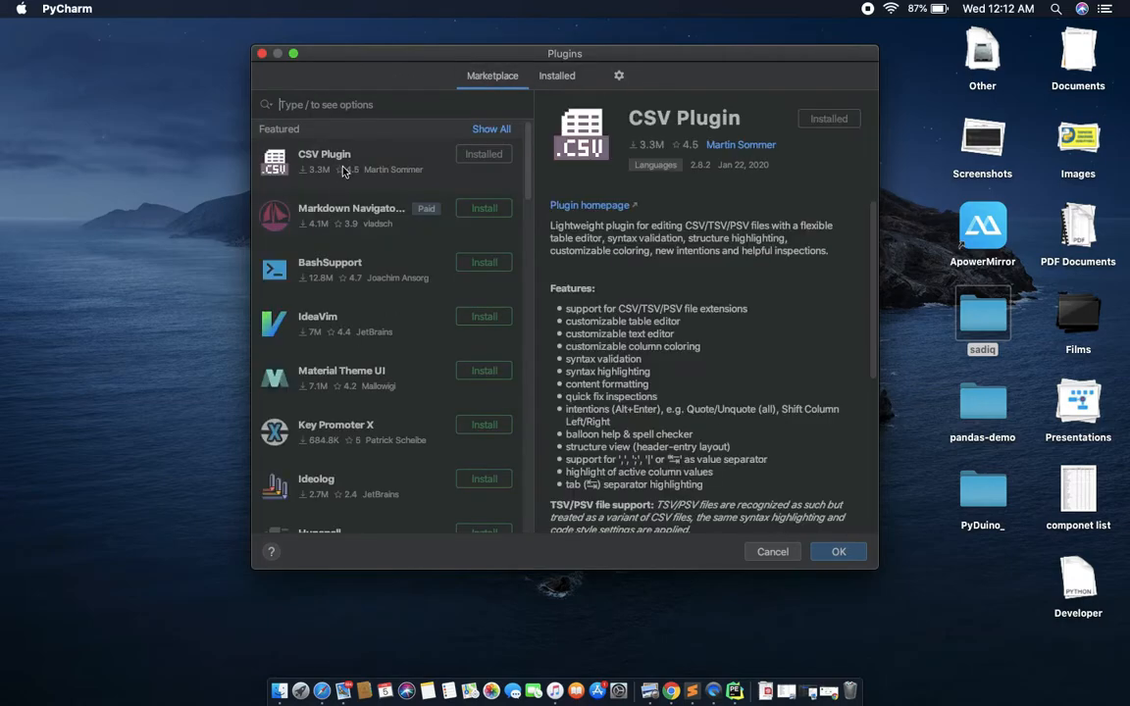
scroll(353, 294, down, 10)
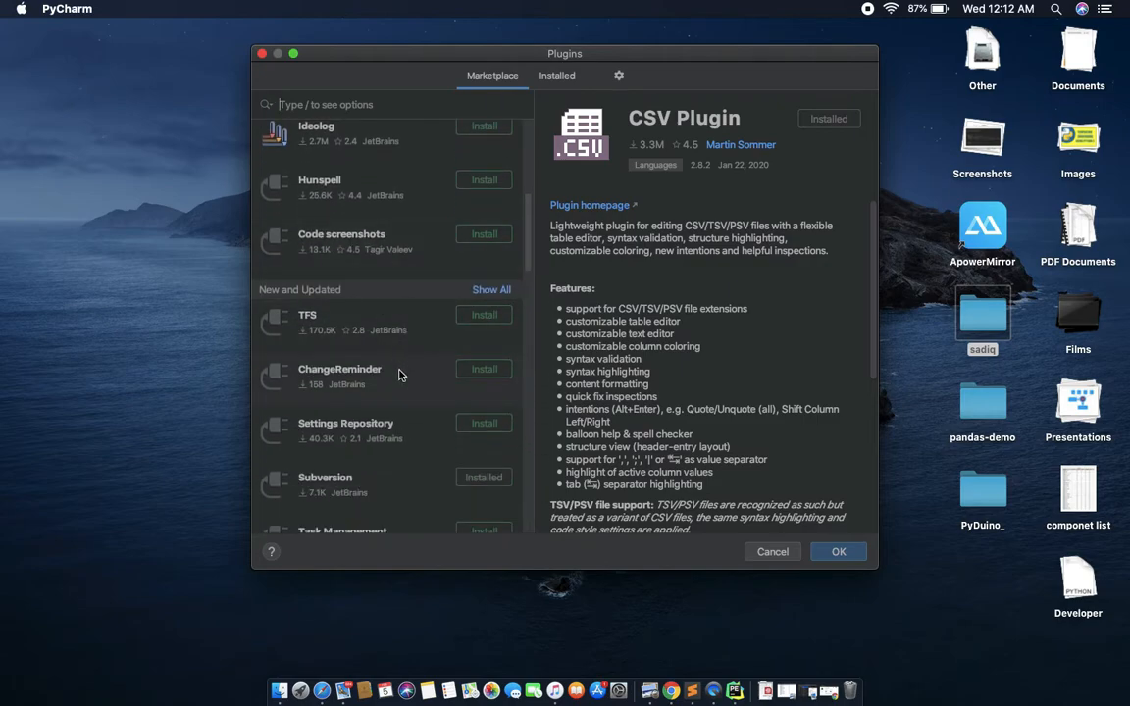
Browse the marketplace plugins from New and Updated through Top Downloads down to the end of the list
scroll(399, 374, down, 10)
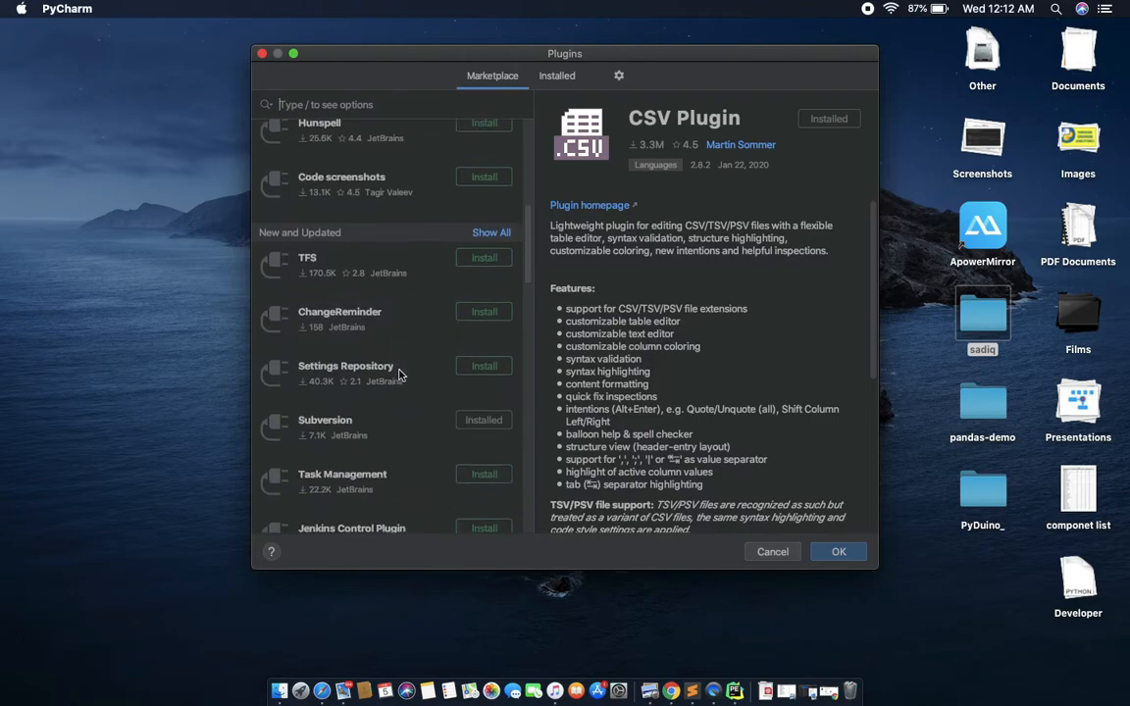
scroll(373, 380, down, 2)
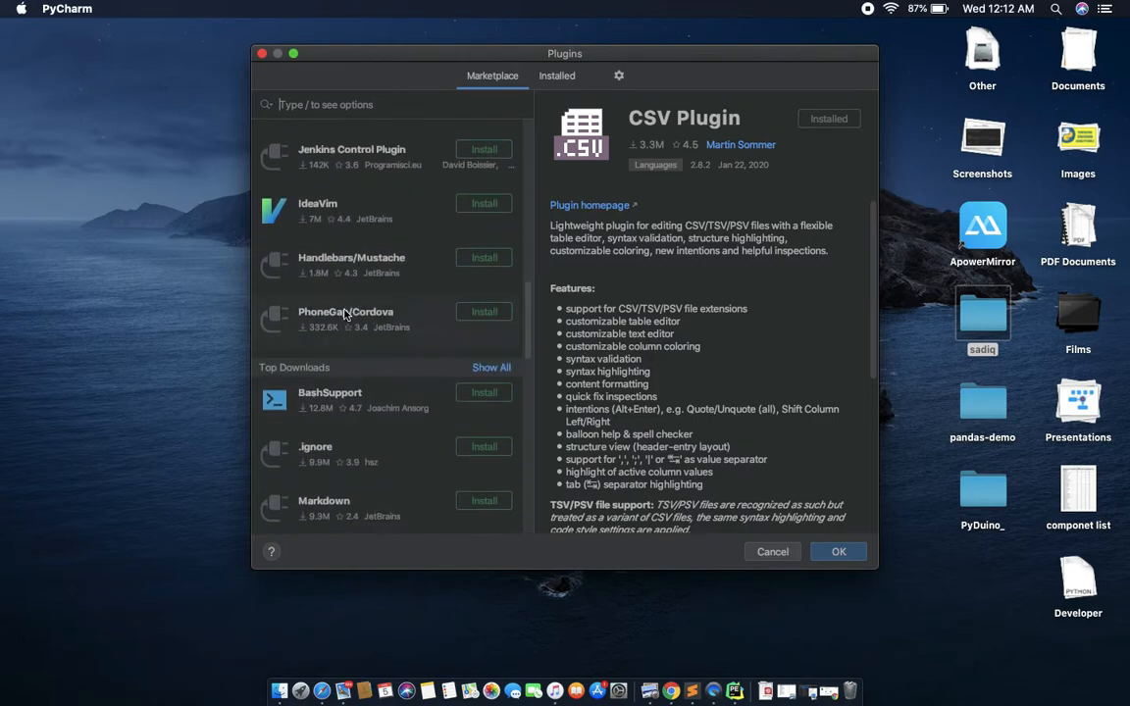
scroll(371, 358, down, 18)
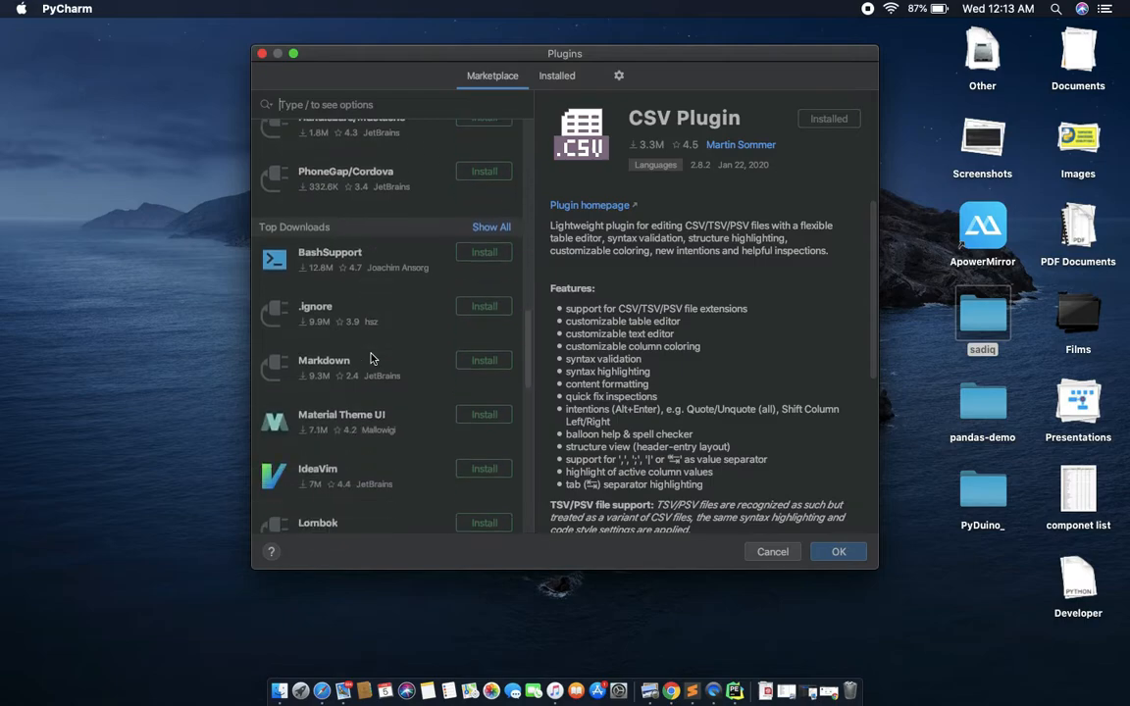
scroll(371, 359, down, 3)
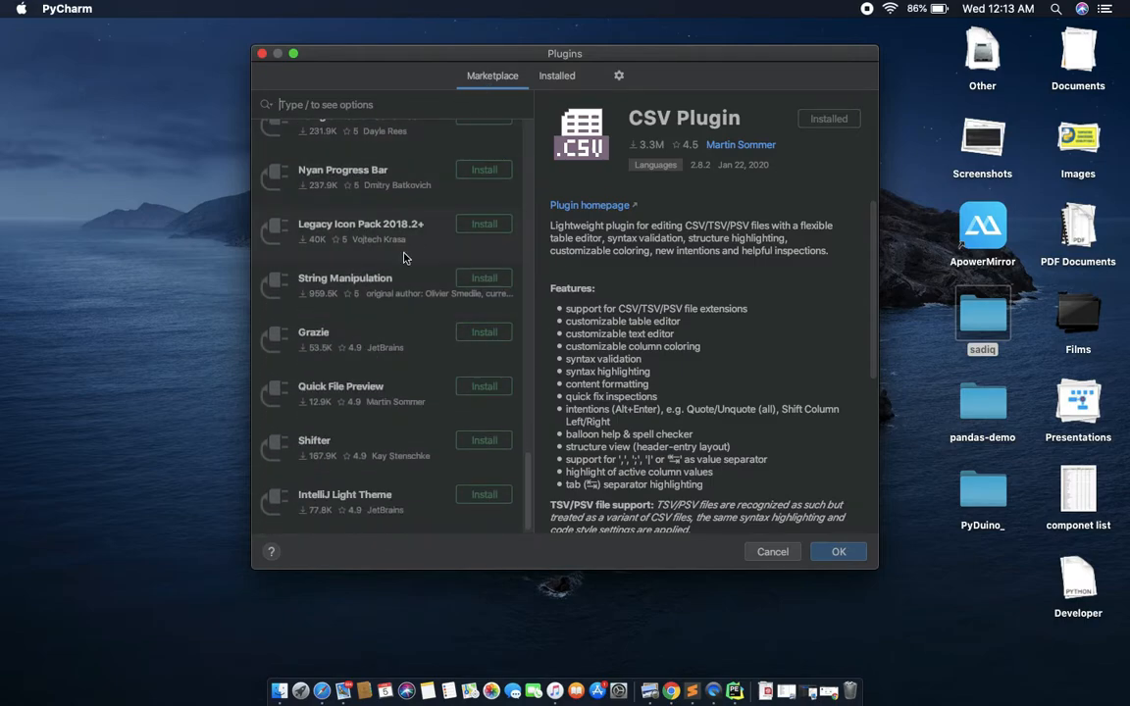
Review the installed plugins, both downloaded and bundled, and close the plugin manager
click(556, 76)
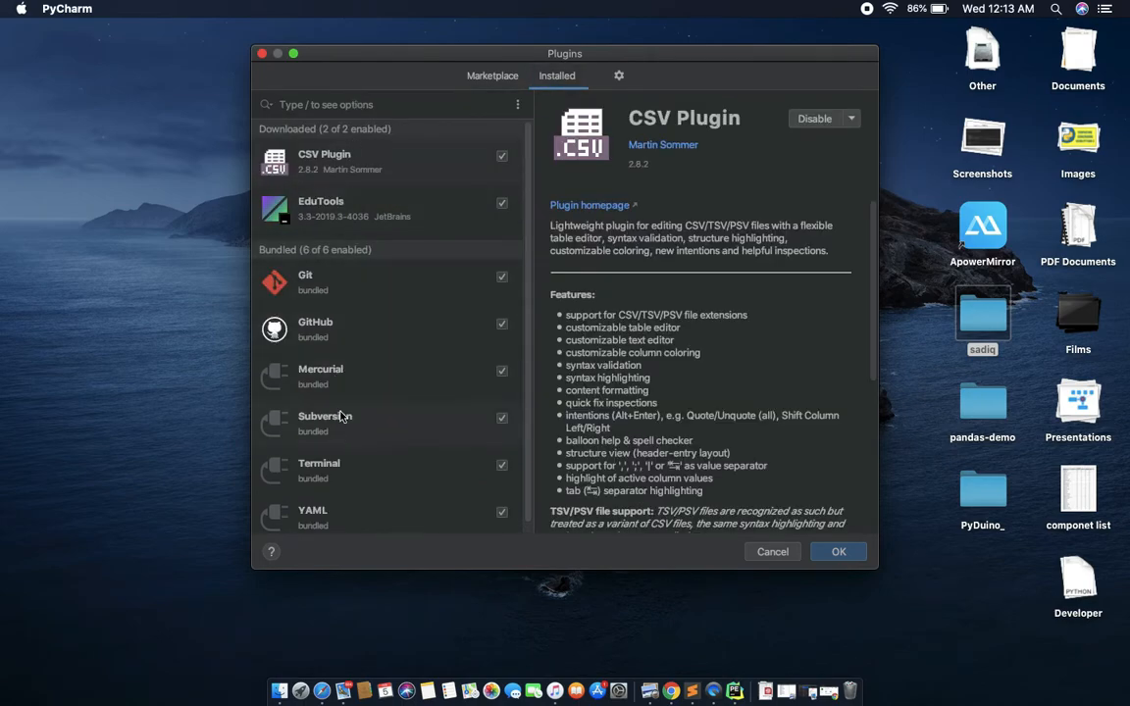
scroll(393, 348, down, 1)
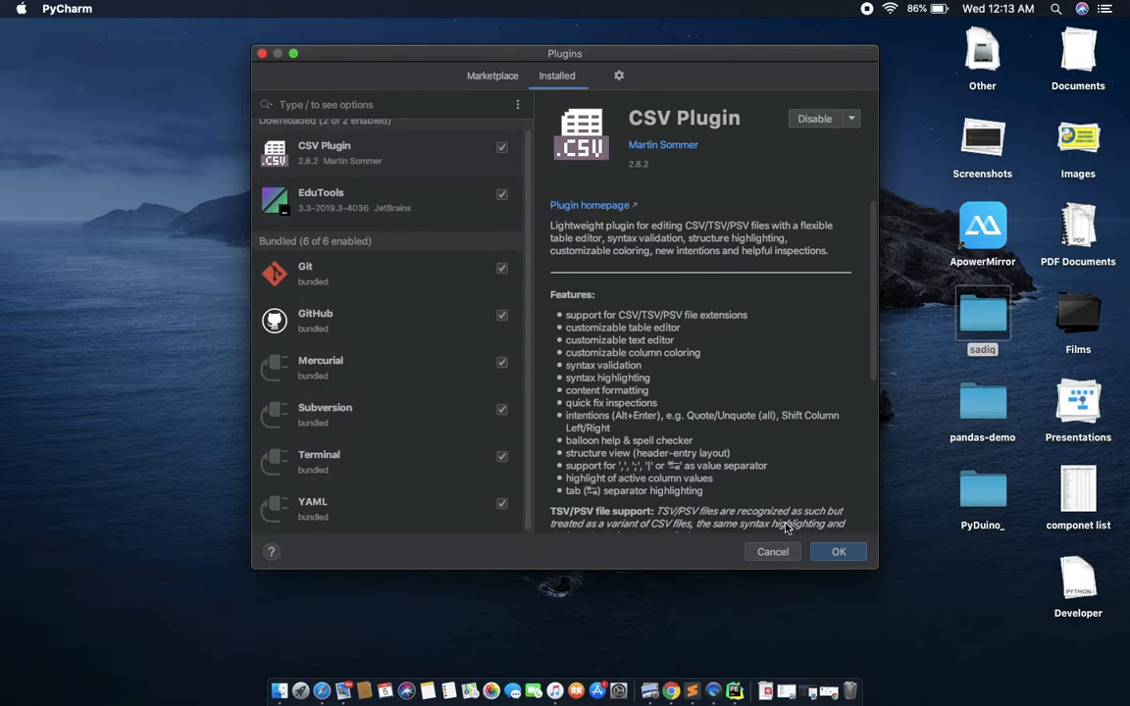
click(838, 553)
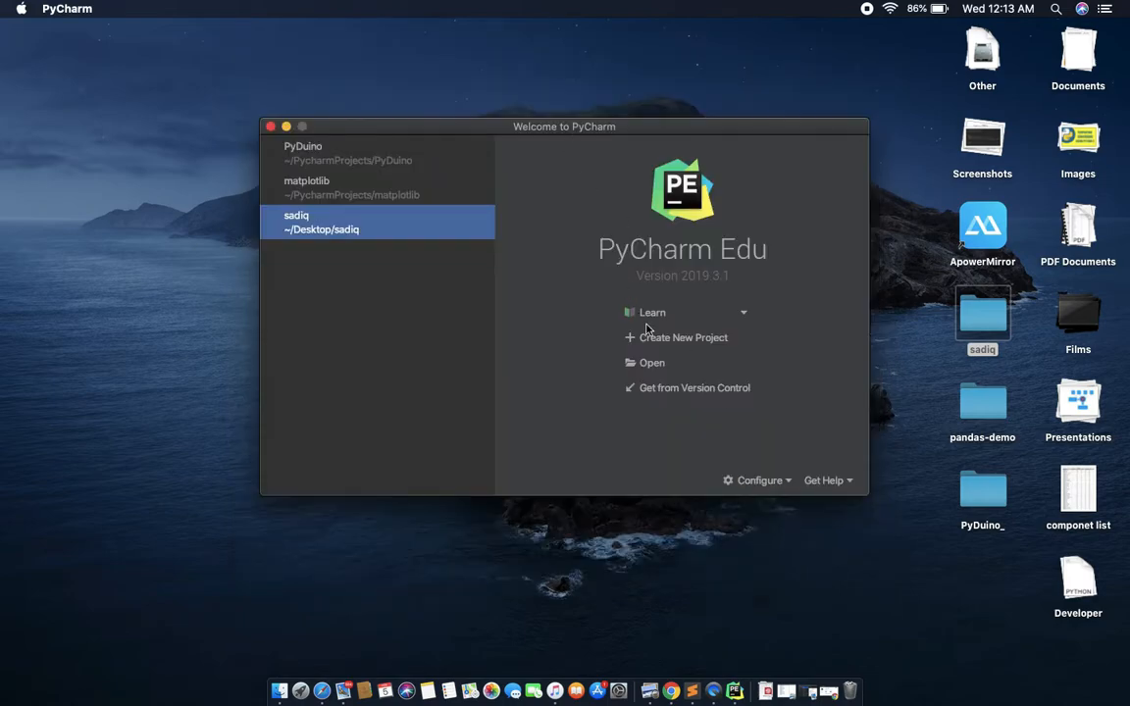
click(760, 480)
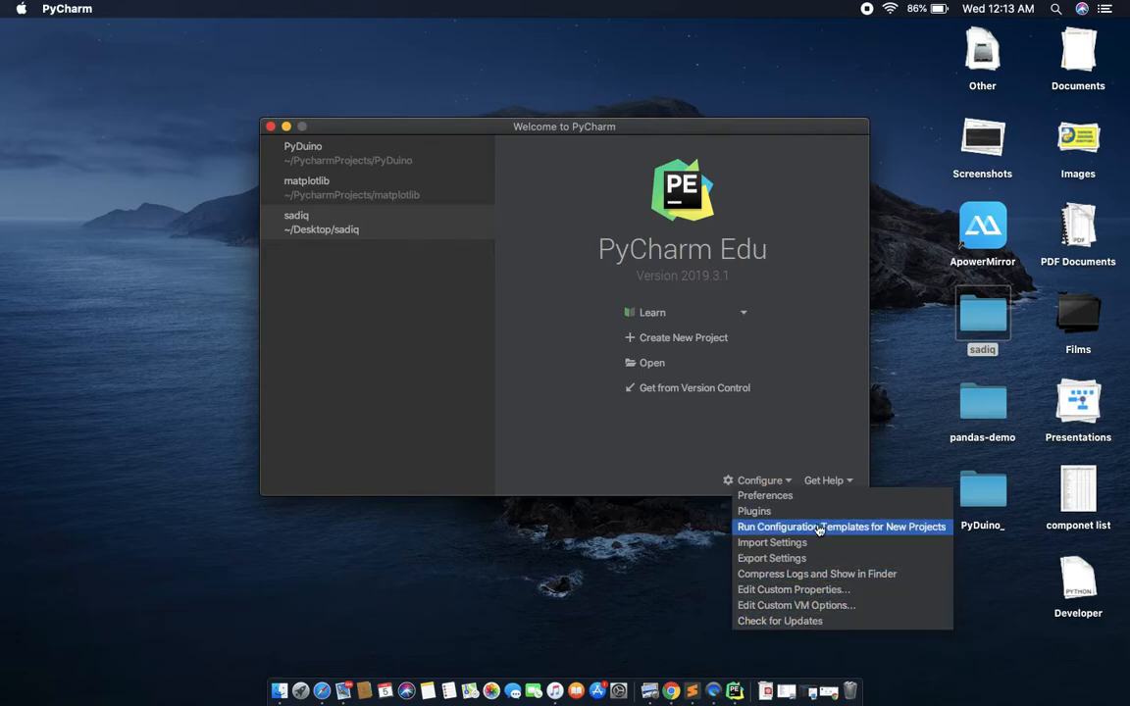
click(674, 416)
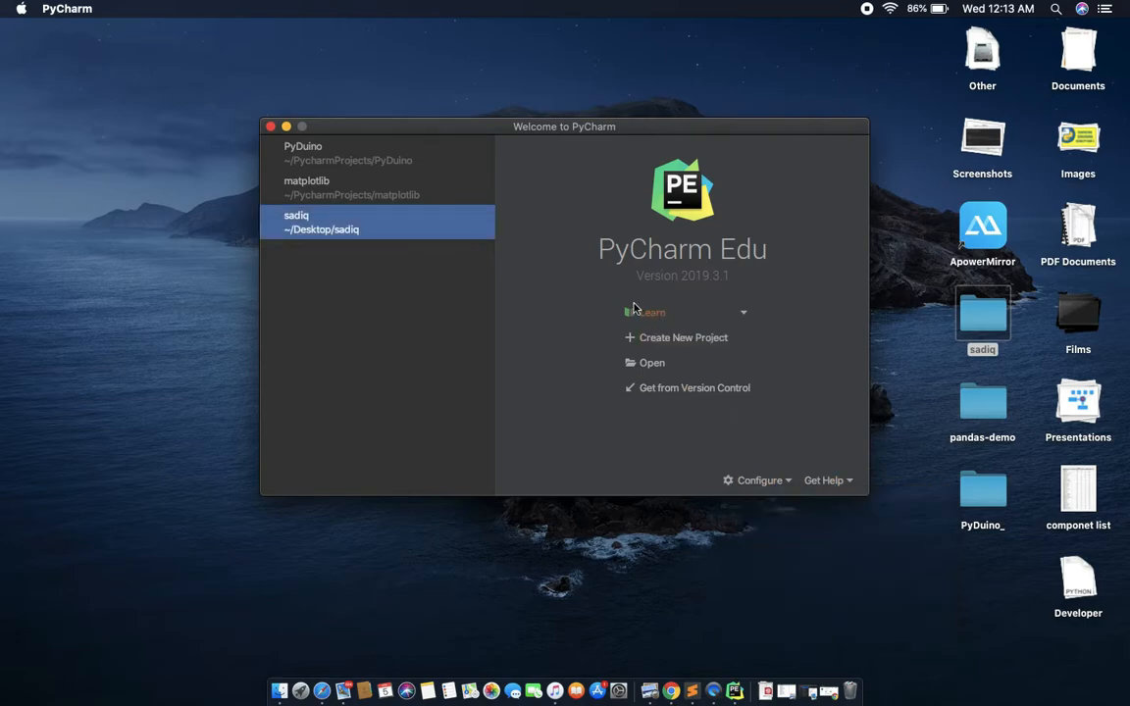
Search the preferences for "inter", set the project interpreter for new projects to Python 3.7 (pycharm), and save the setting
click(766, 482)
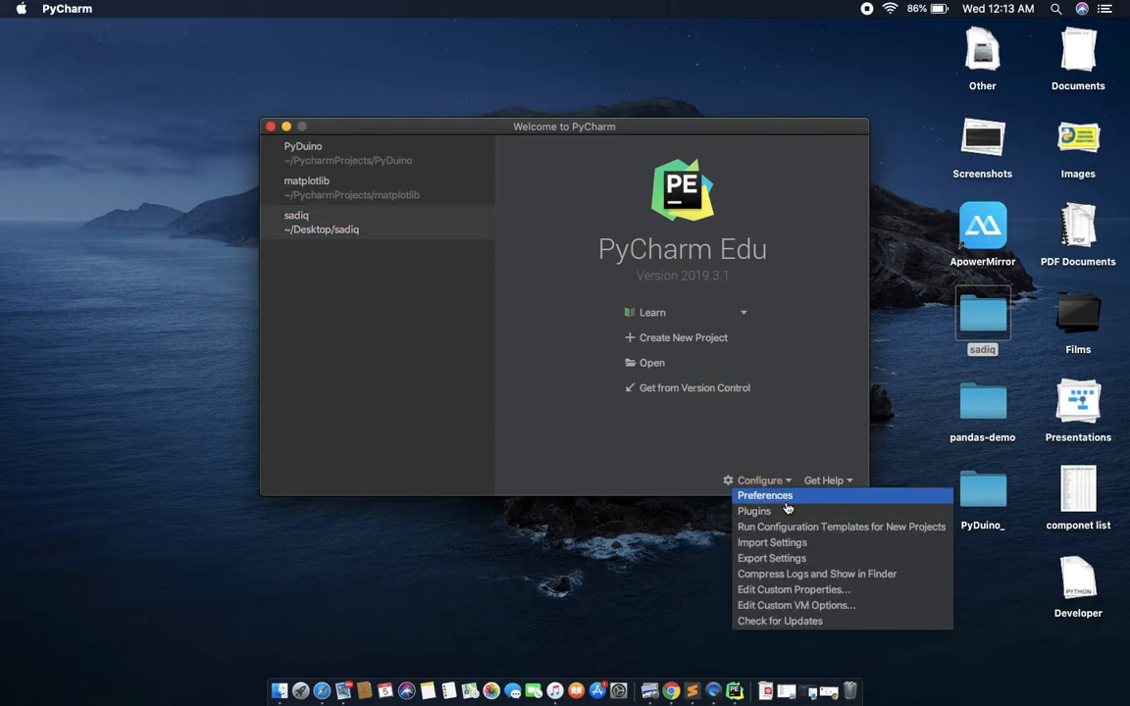
click(789, 500)
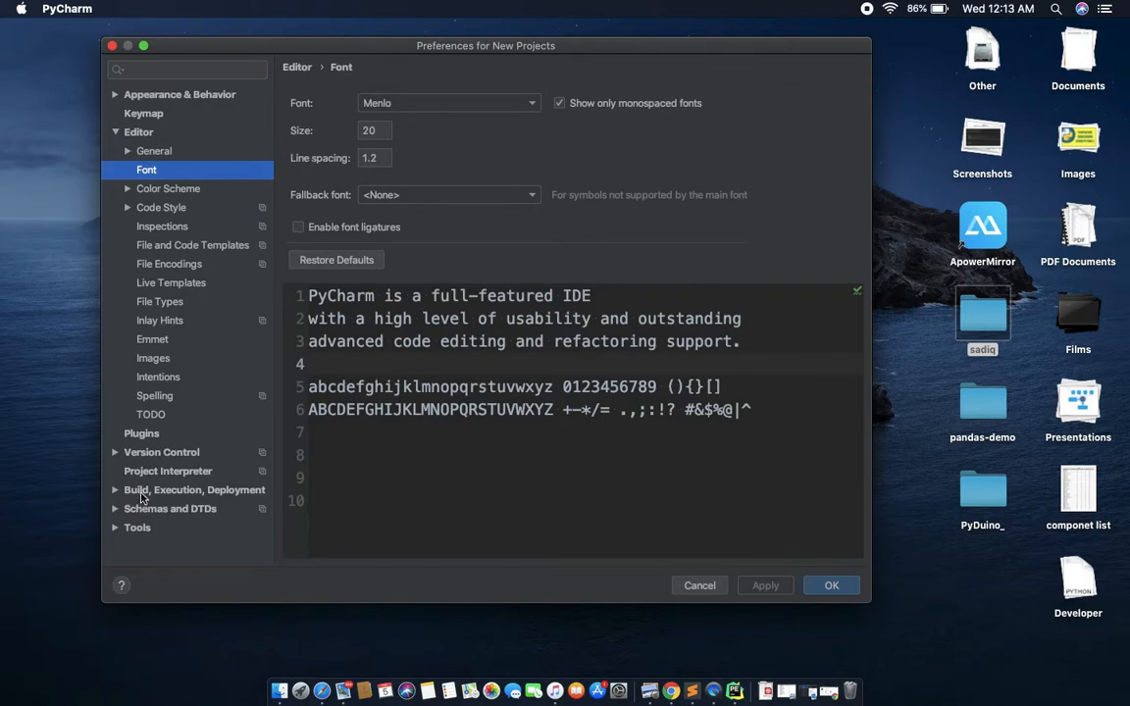
click(129, 493)
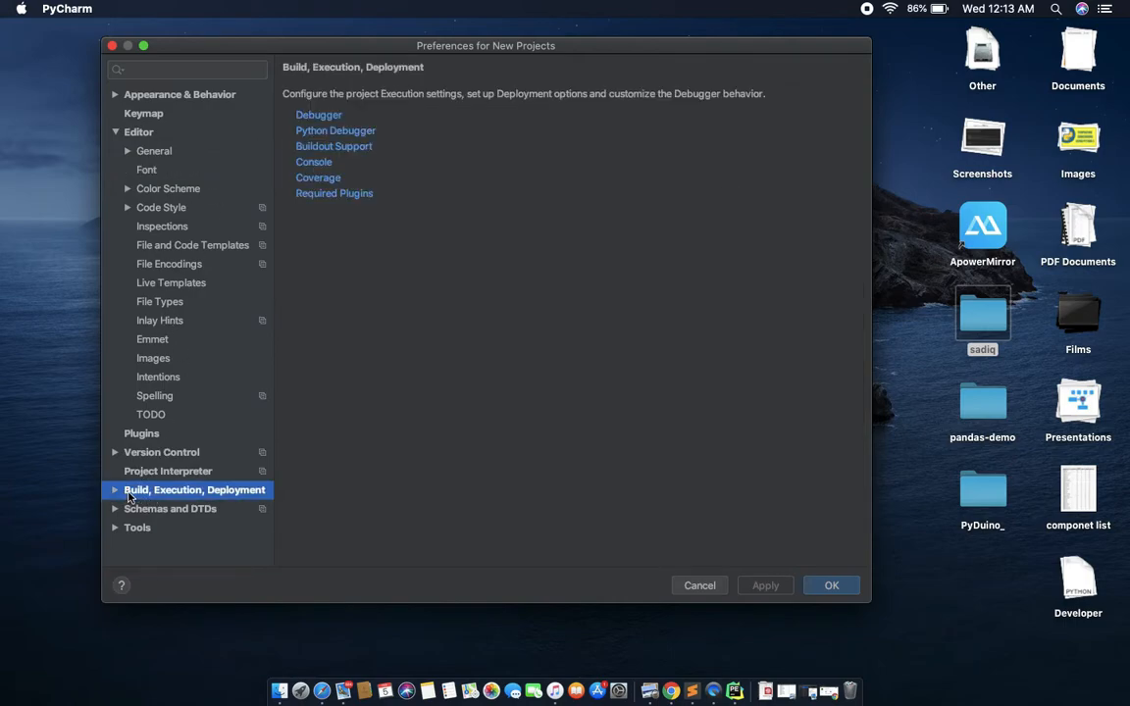
click(196, 70)
text(inter)
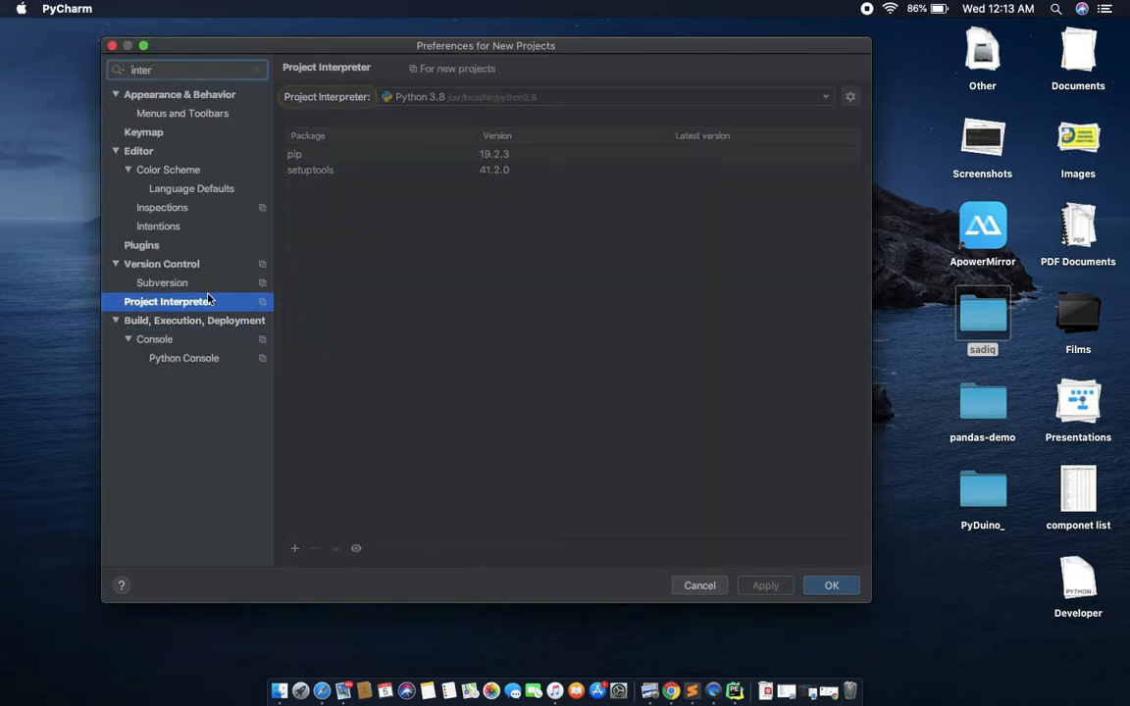
click(402, 94)
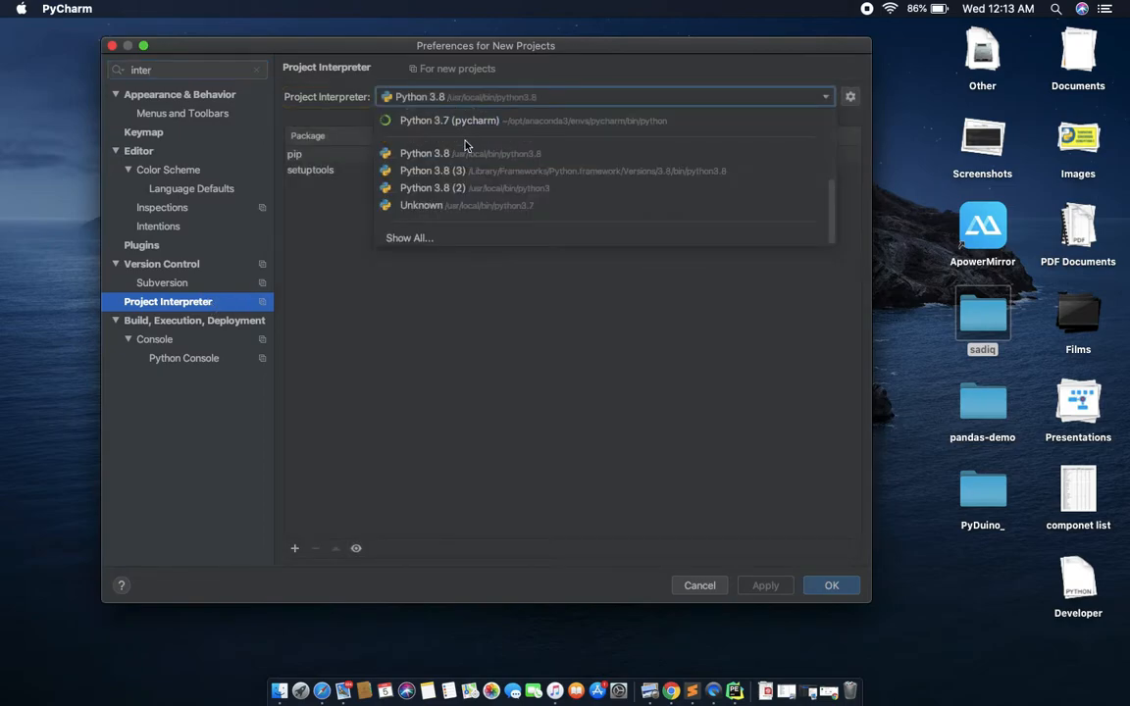
click(442, 115)
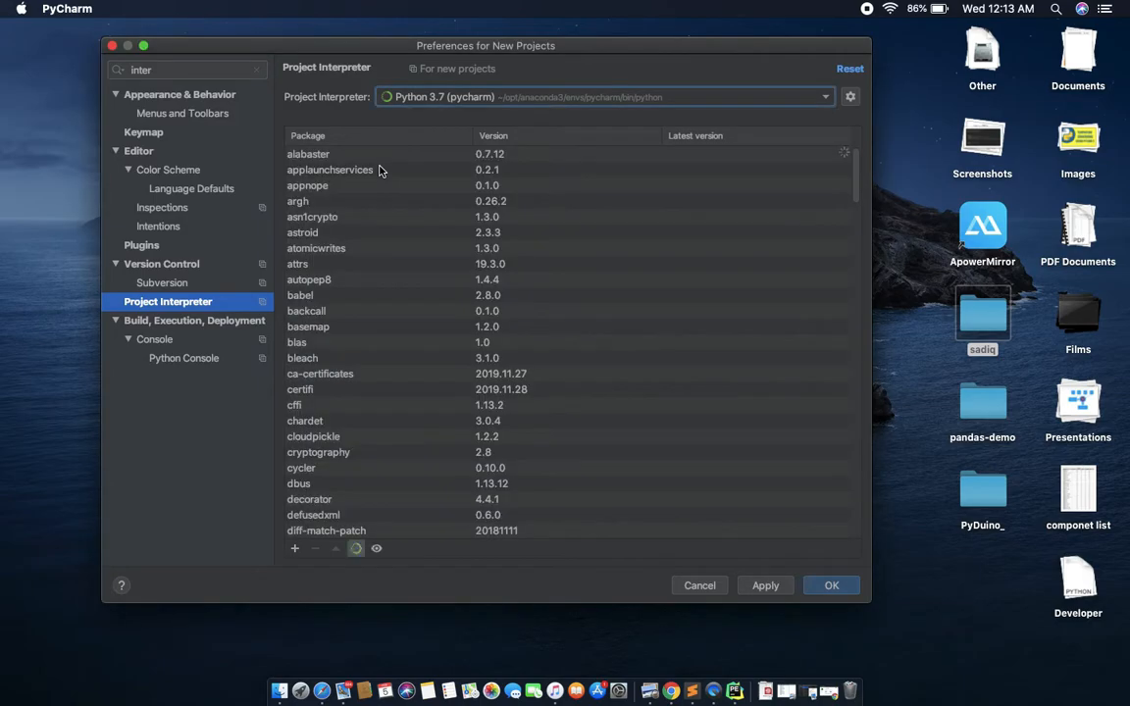
click(769, 587)
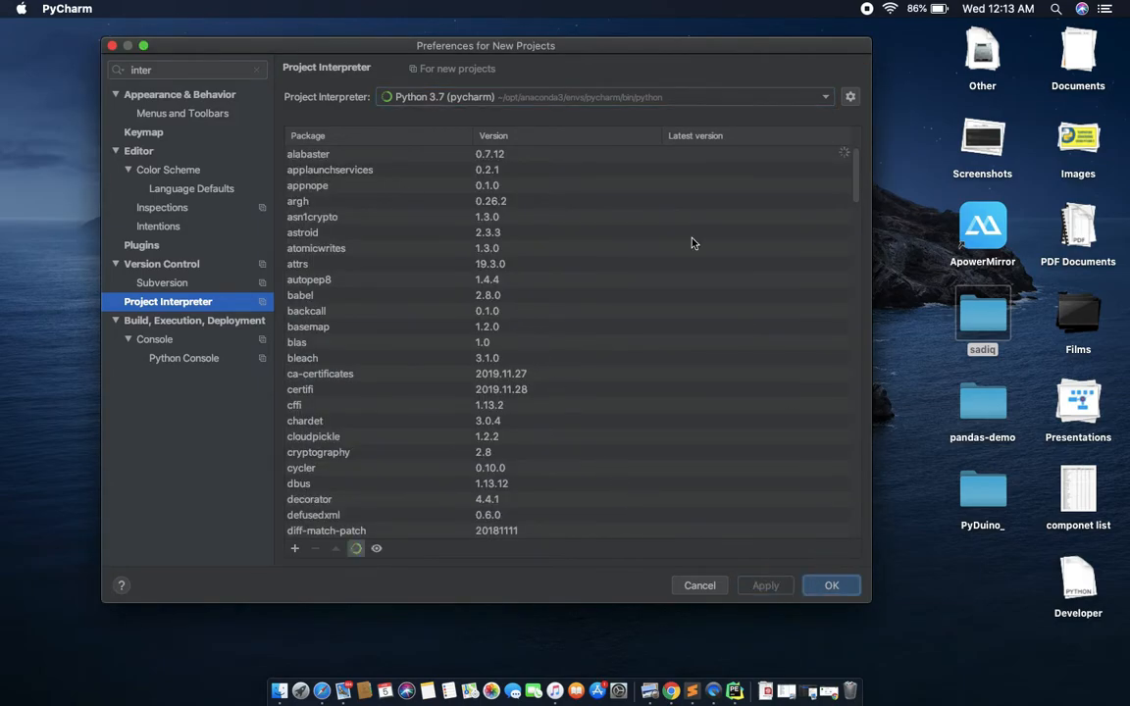
click(832, 586)
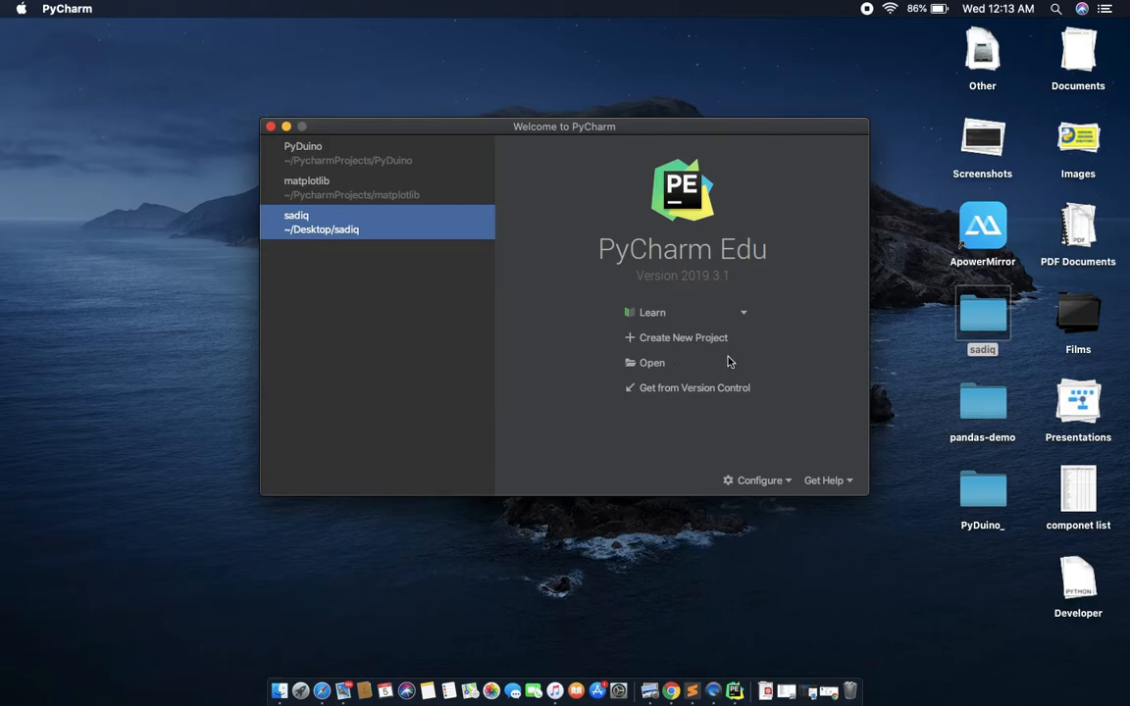
Create a new project named testProject in the PycharmProjects folder with a new Conda environment, and show its window full screen
click(680, 338)
key(BackSpace)
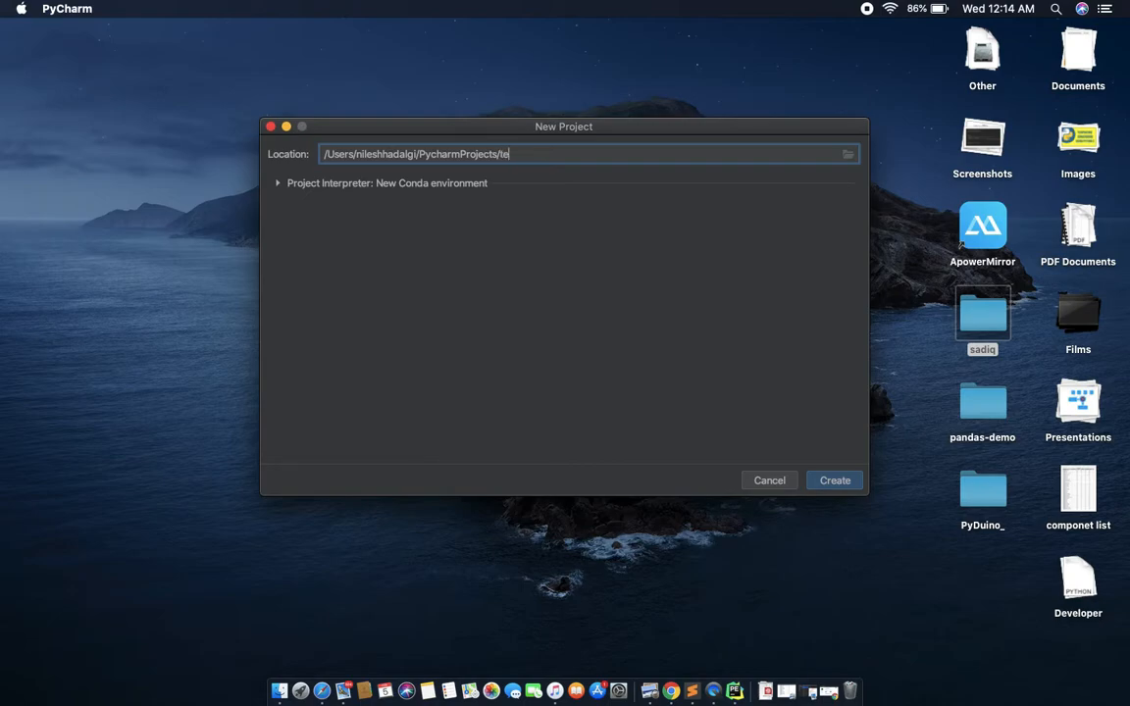
text(test)
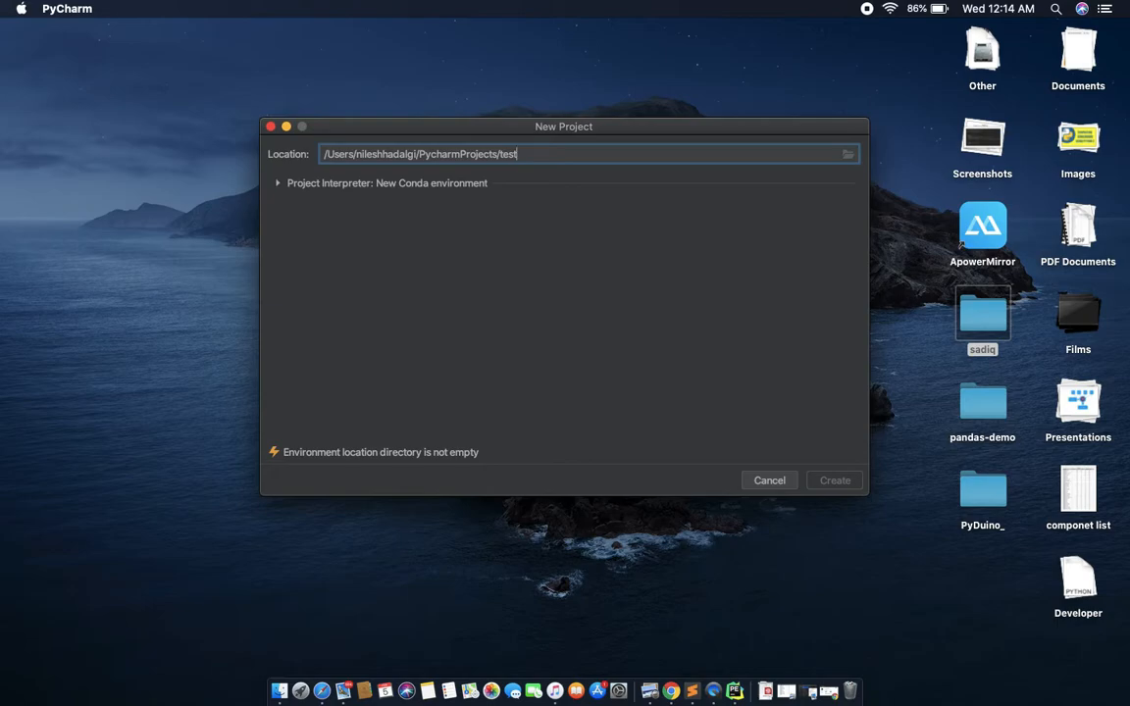
text(p)
key(BackSpace)
text(Project)
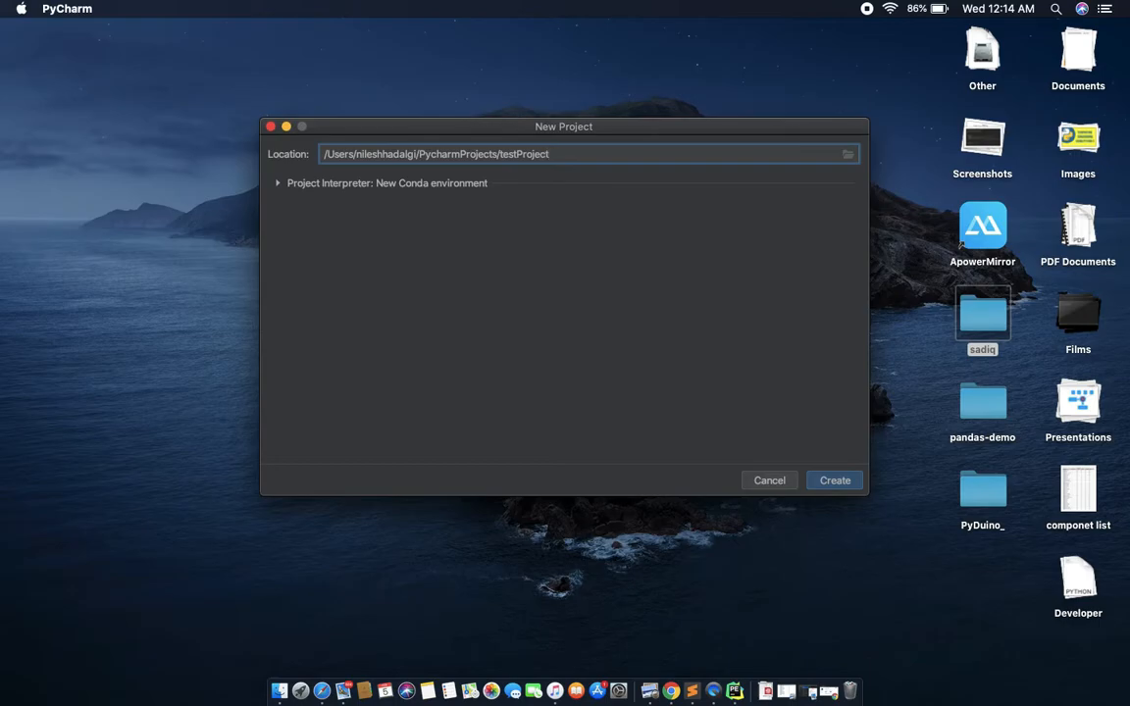
key(Return)
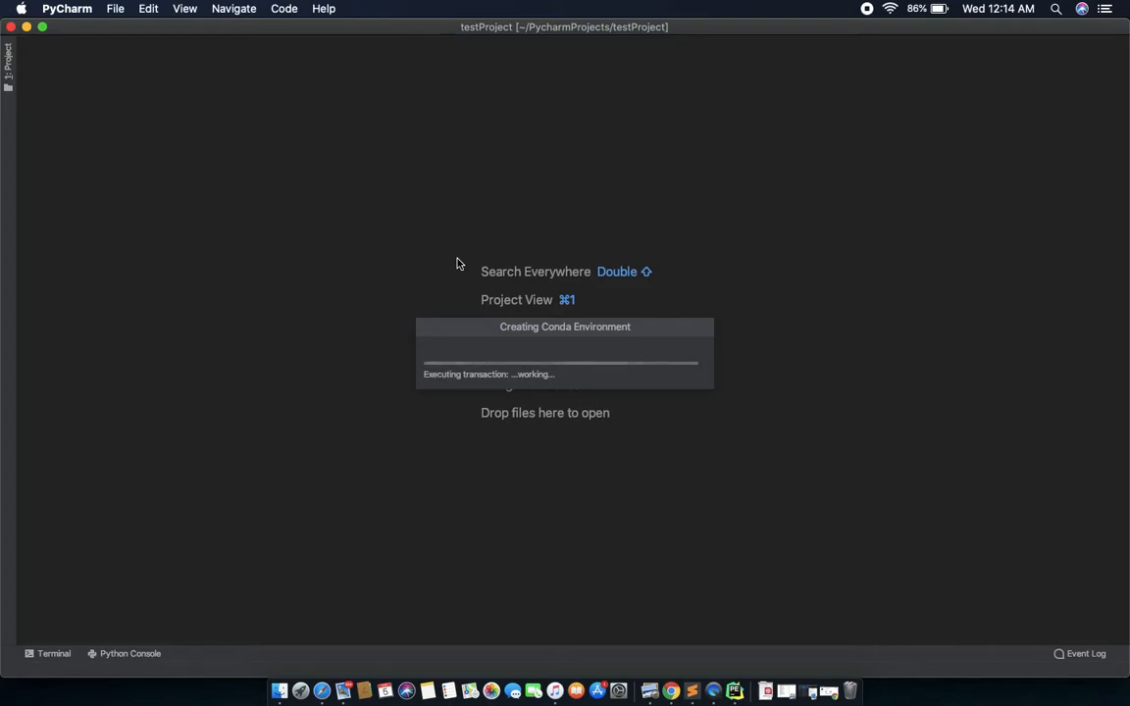
click(42, 27)
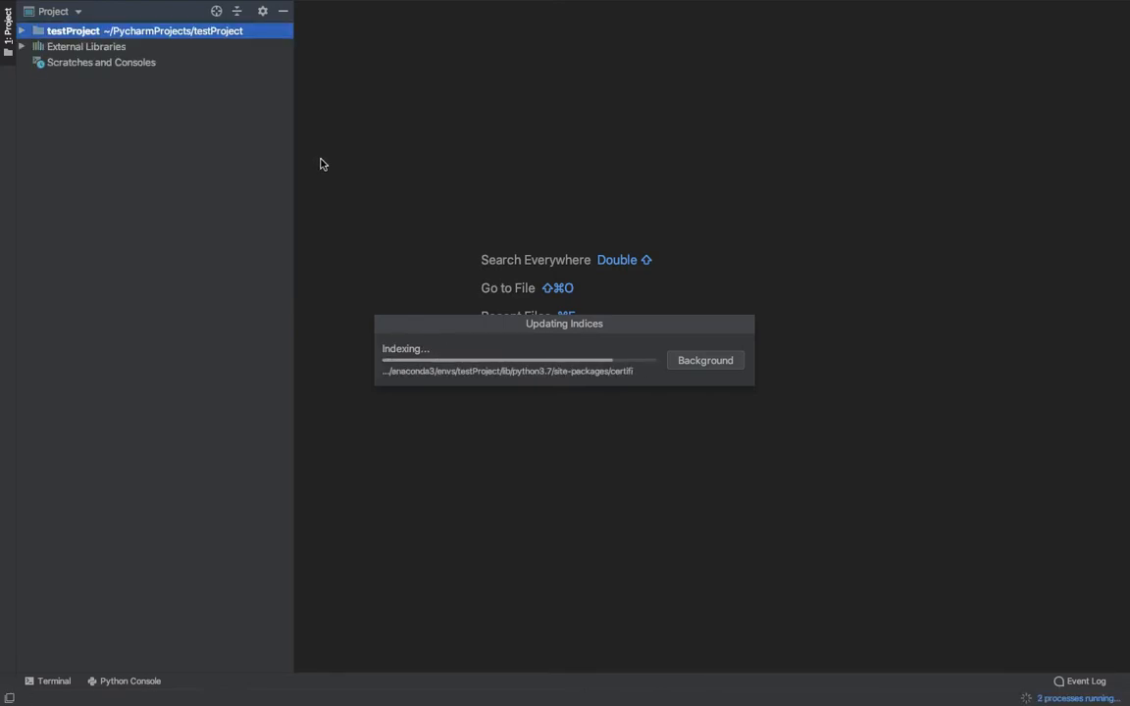
Create a Python file named test in testProject and hide the project tree
click(21, 32)
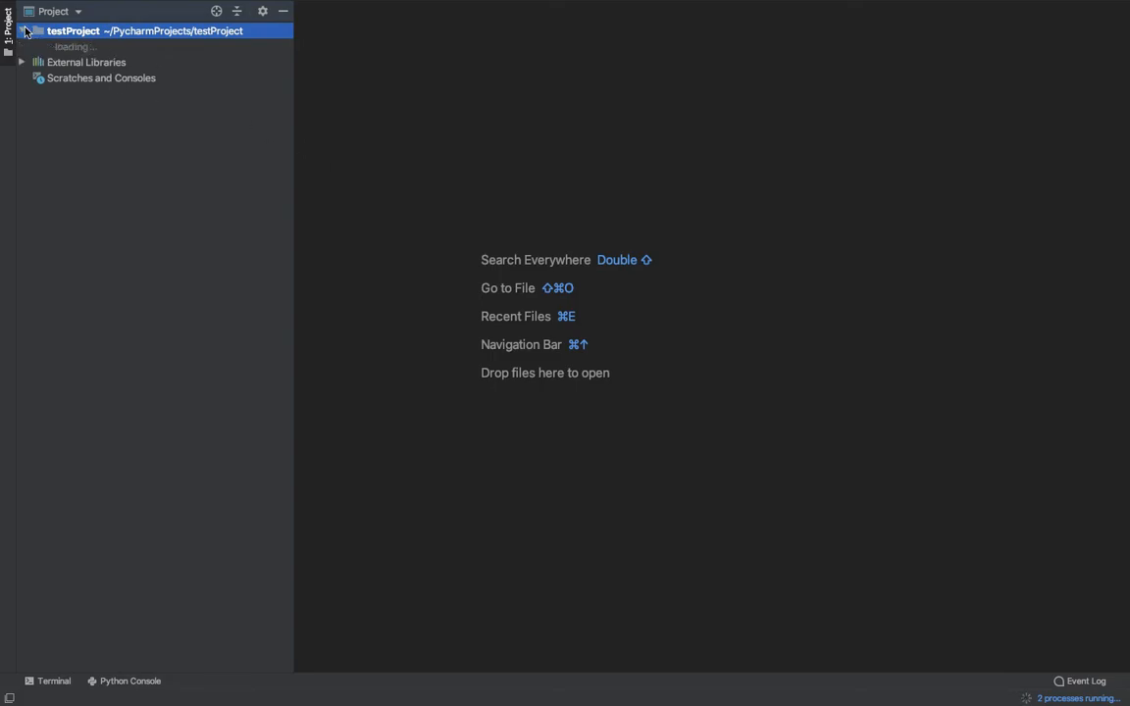
right_click(93, 35)
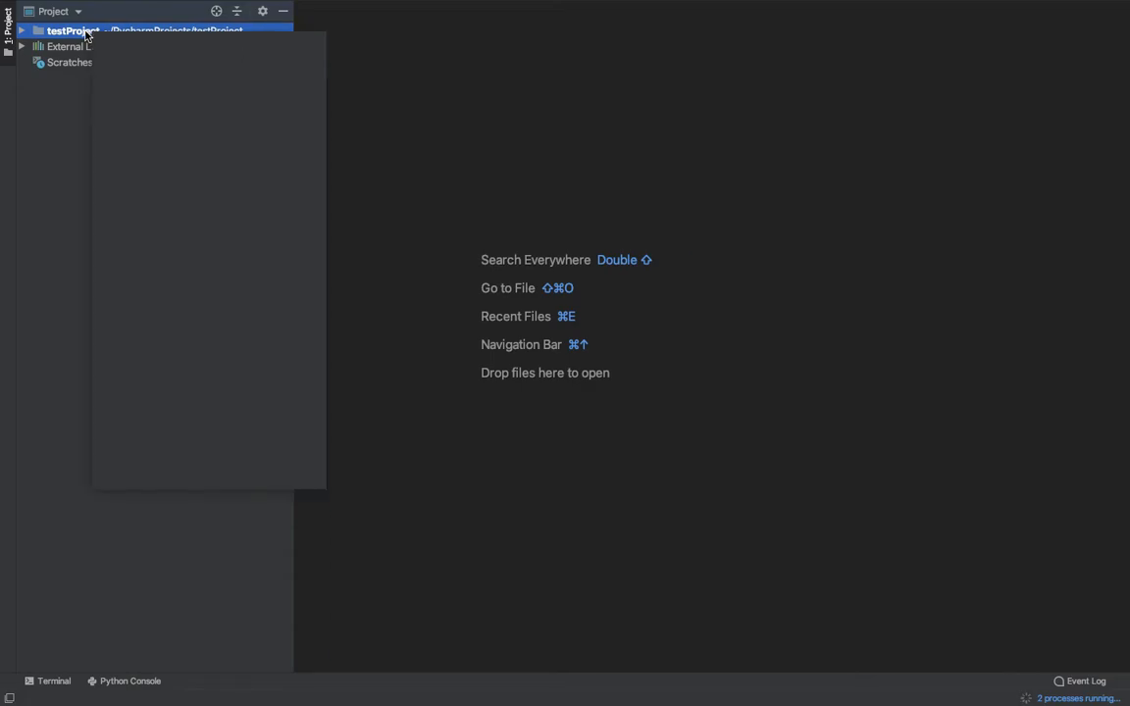
mouse_move(124, 43)
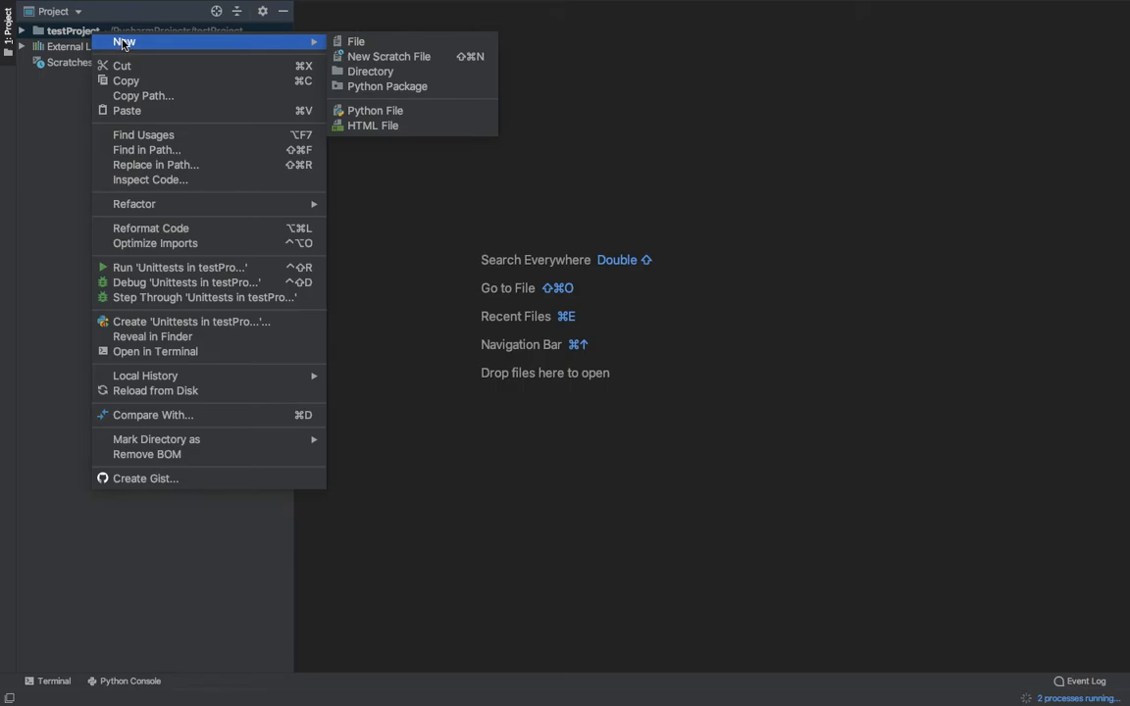
click(391, 111)
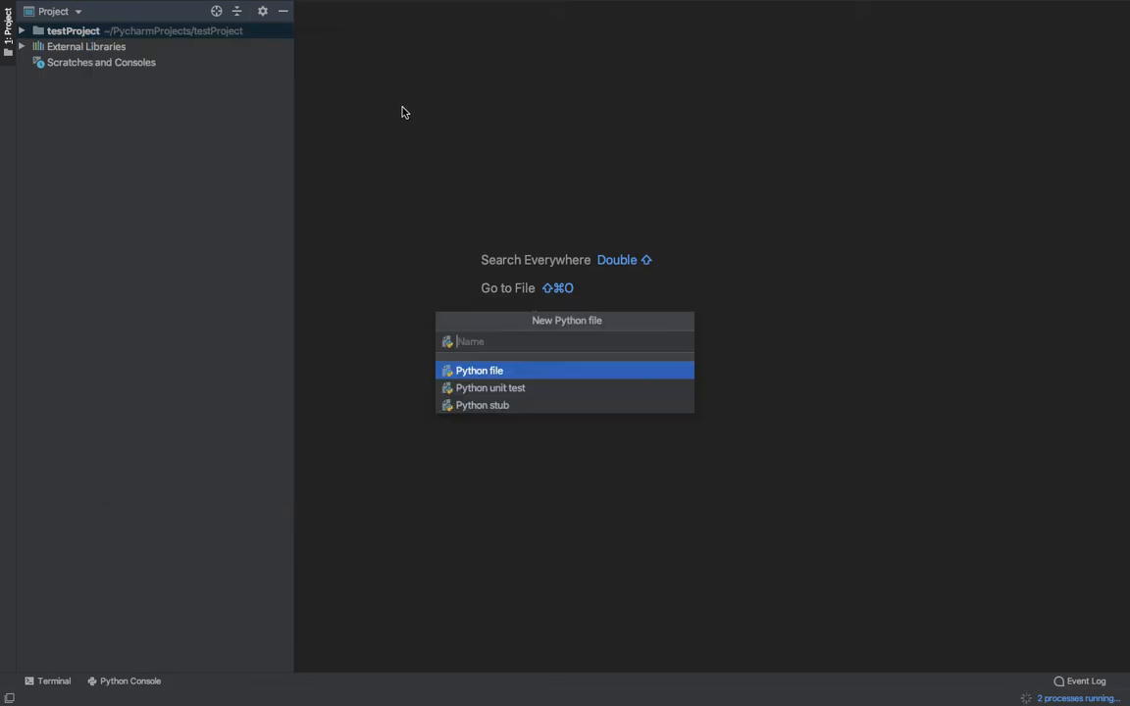
text(test)
key(Return)
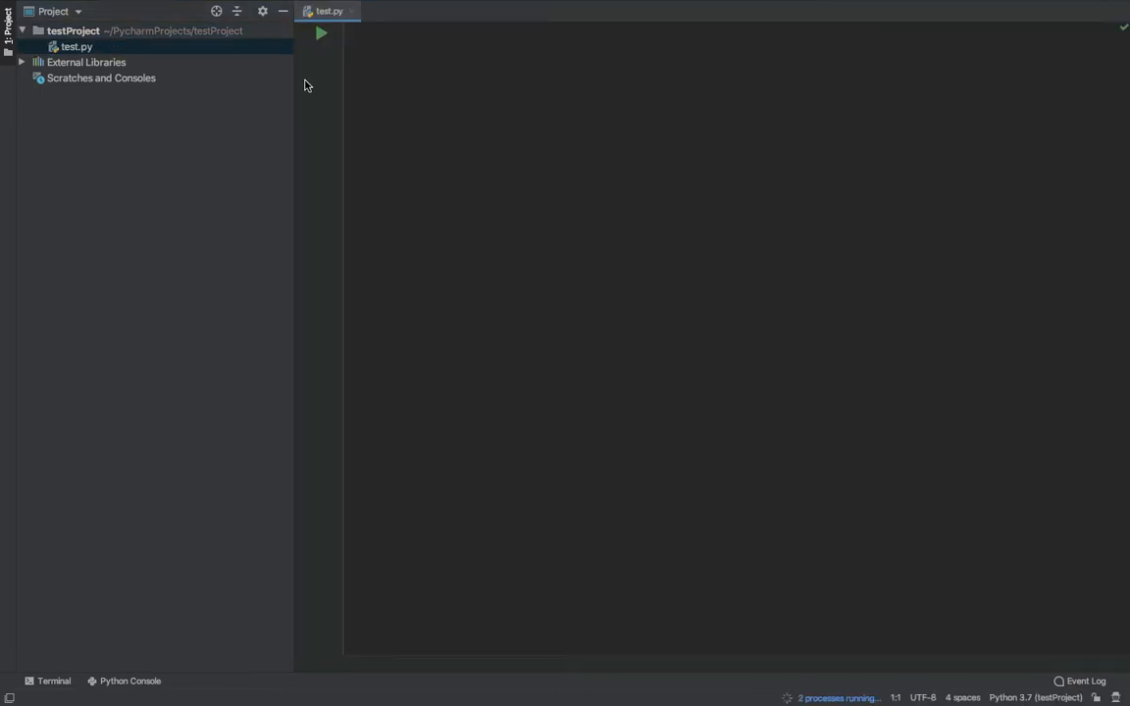
click(7, 41)
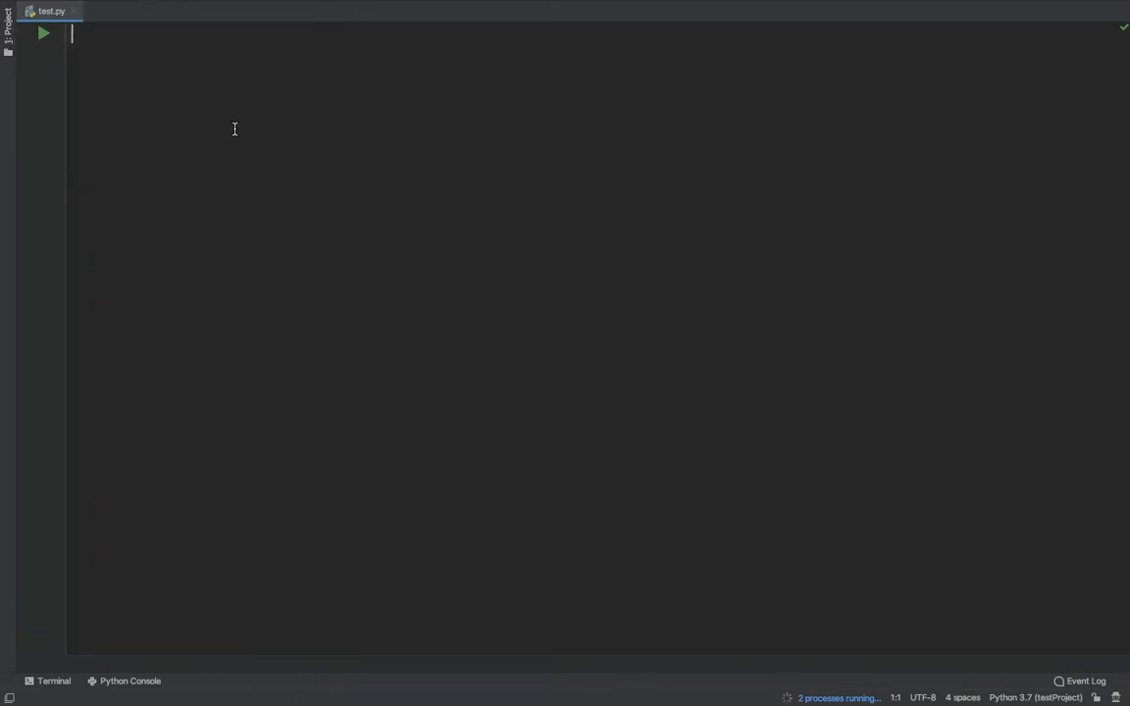
Write a print call containing the unquoted text hello Python on line 3 of test.py
key(Return)
key(Return)
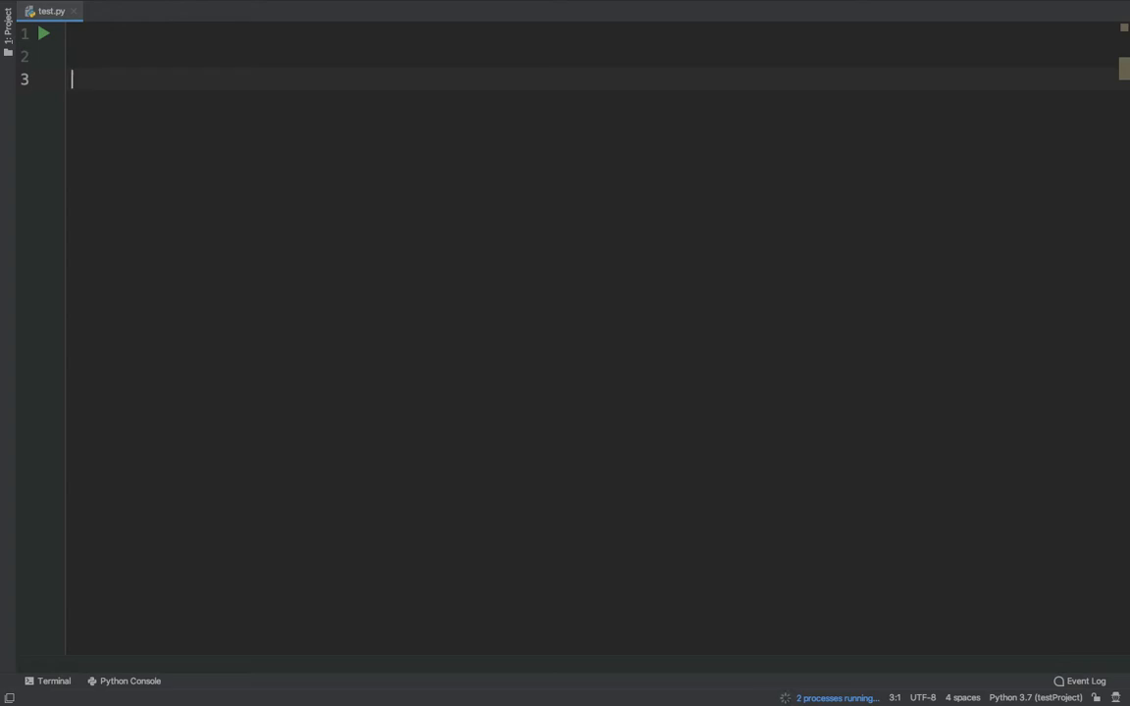
text(priny)
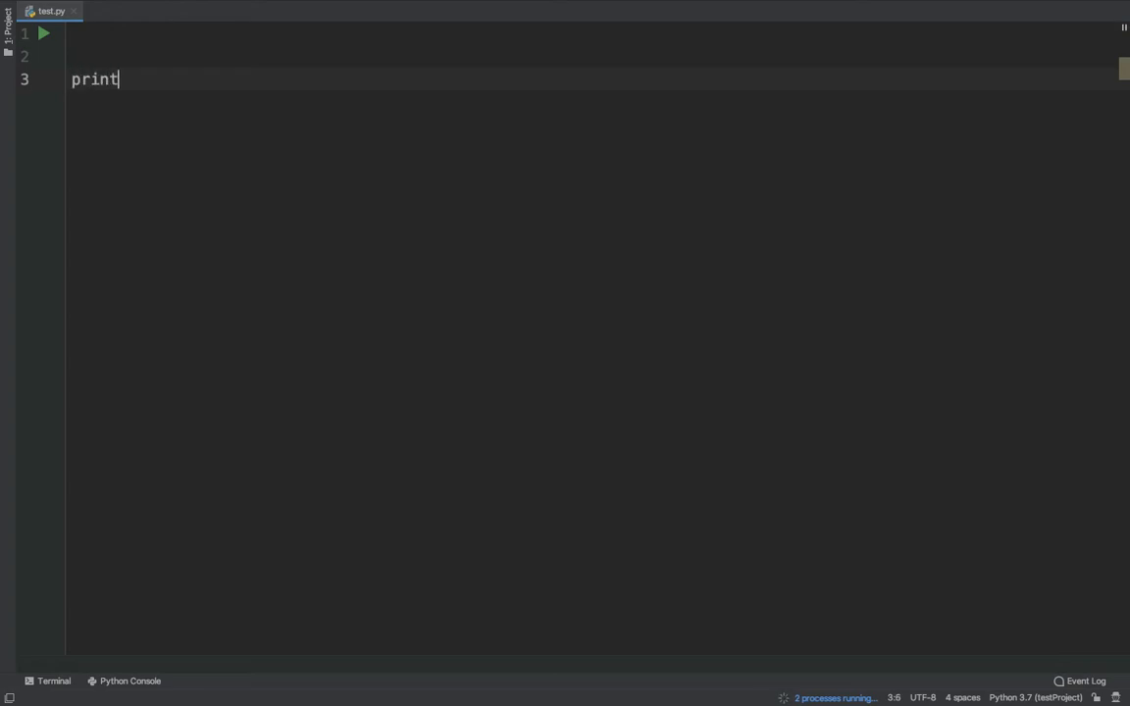
text(()
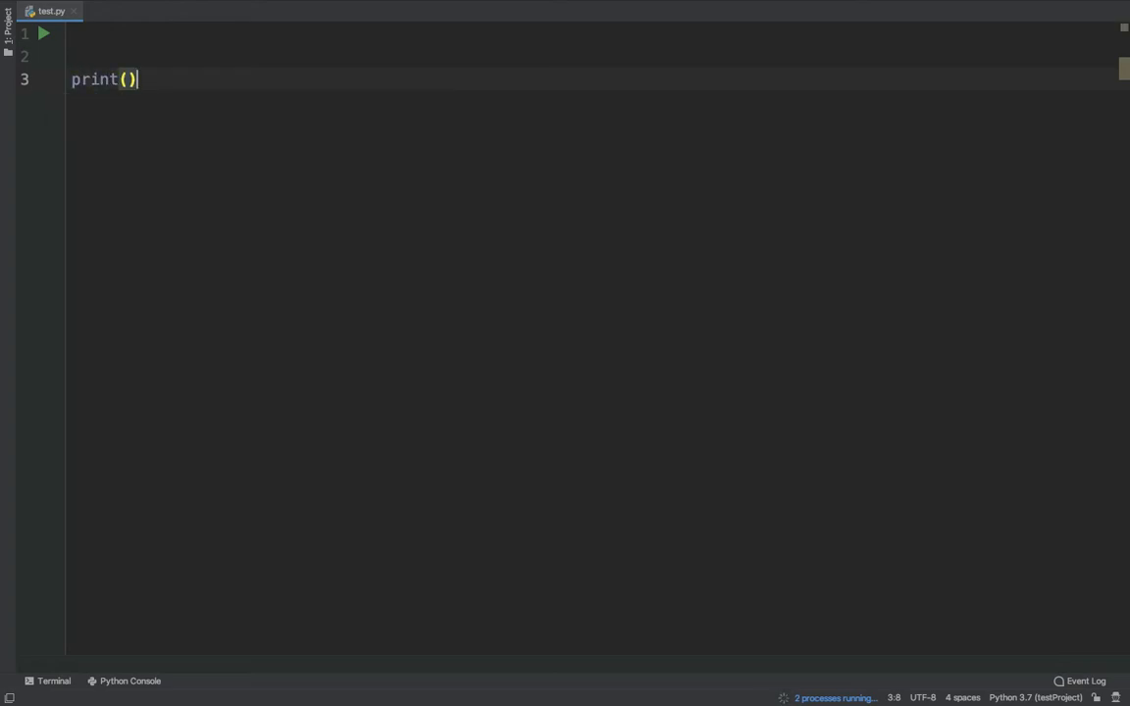
text(hello ,)
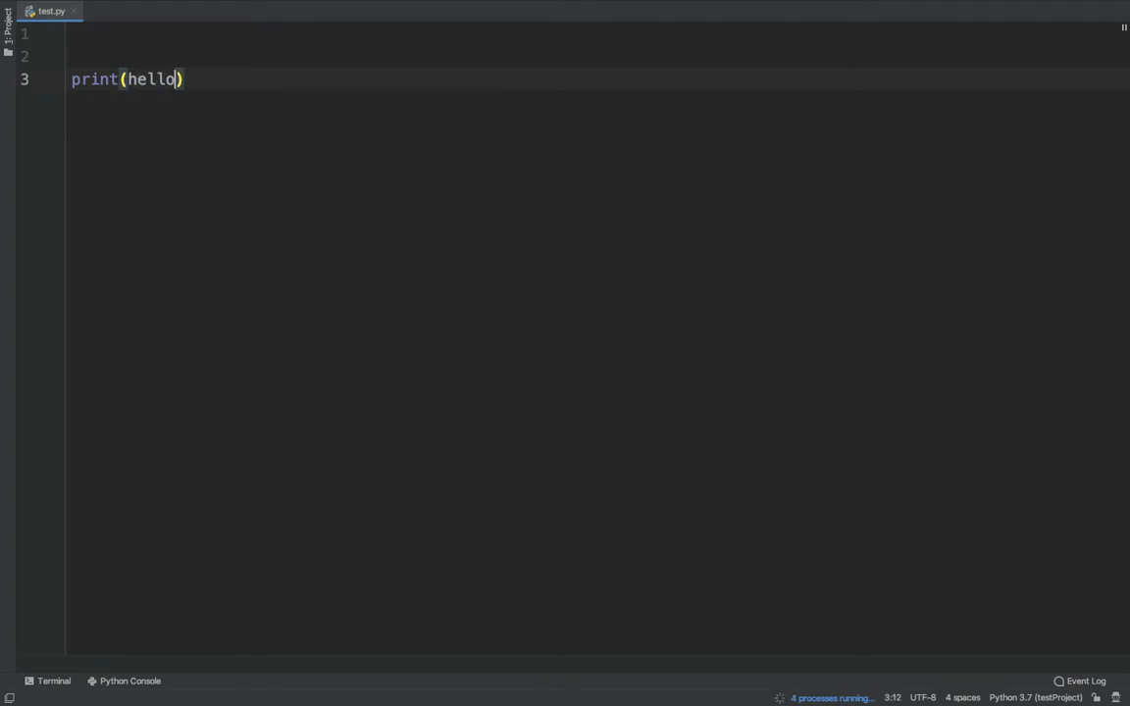
key(BackSpace)
key(BackSpace)
text(Python)
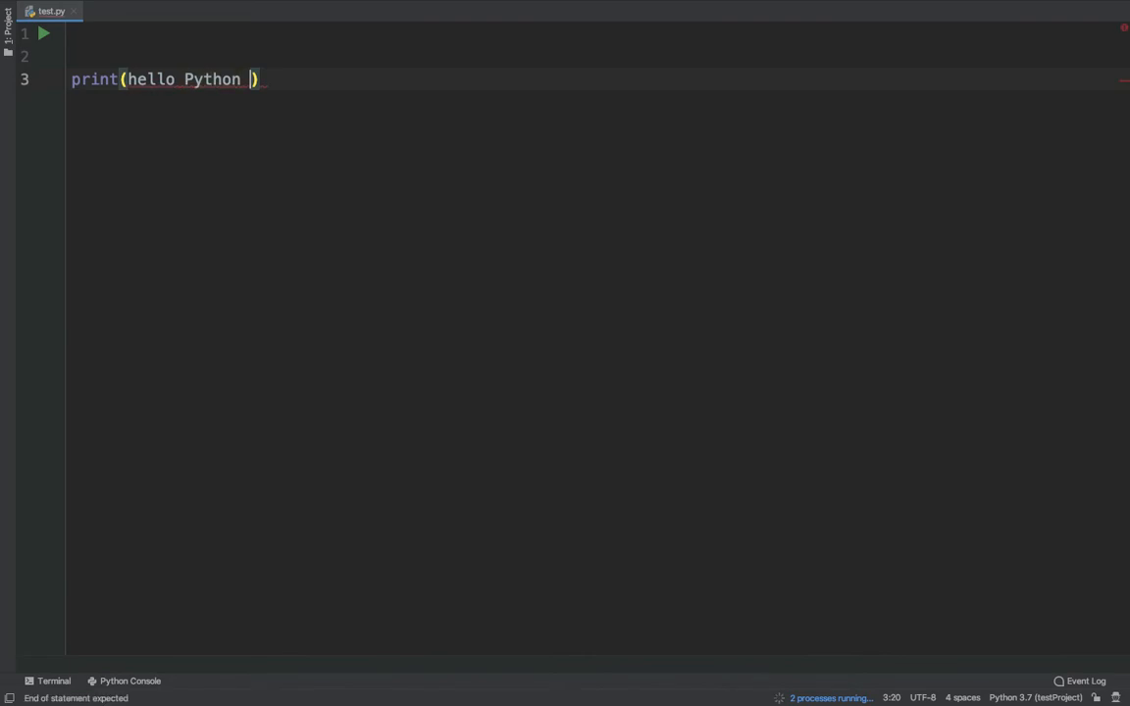
Enclose the print call's hello Python text in double quotes and run the test script
click(125, 79)
text(")
click(258, 79)
text(")
key(End)
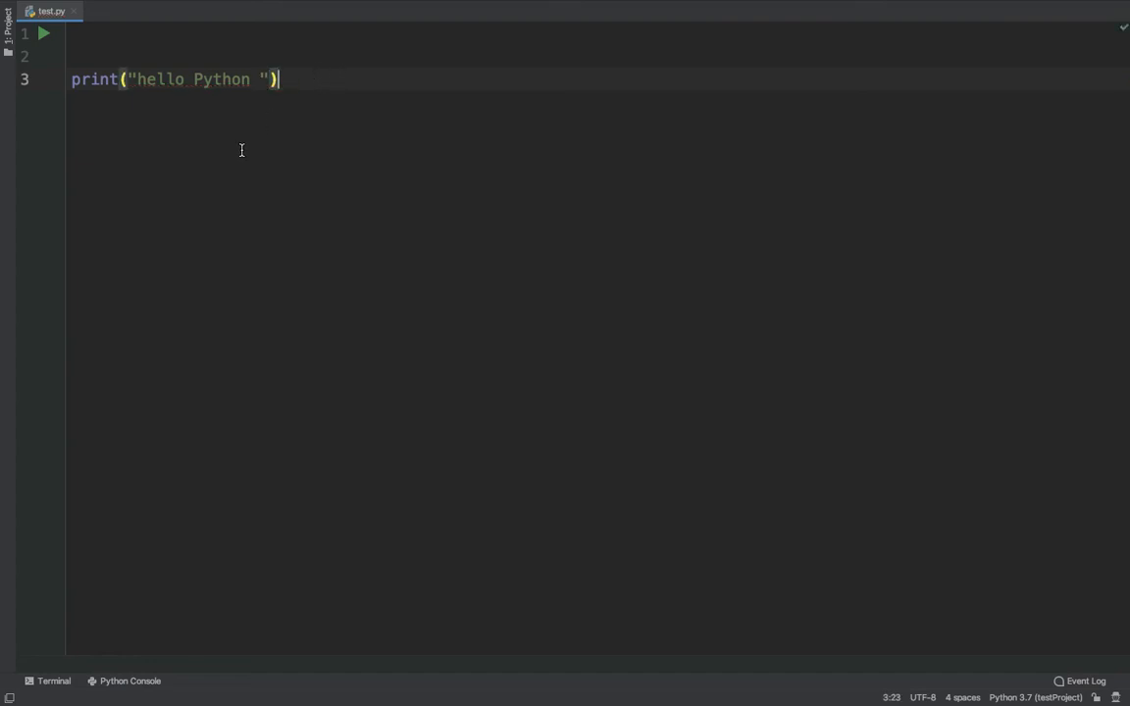
click(44, 36)
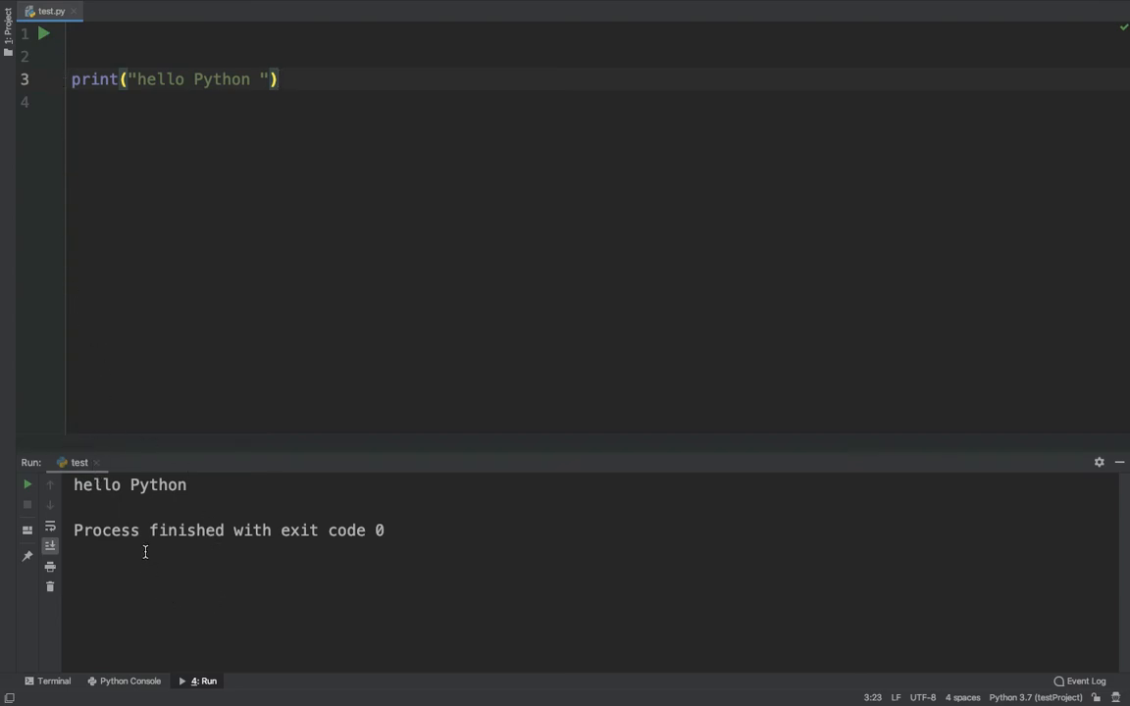
Rerun the test script and open a terminal for the project
click(30, 487)
click(54, 682)
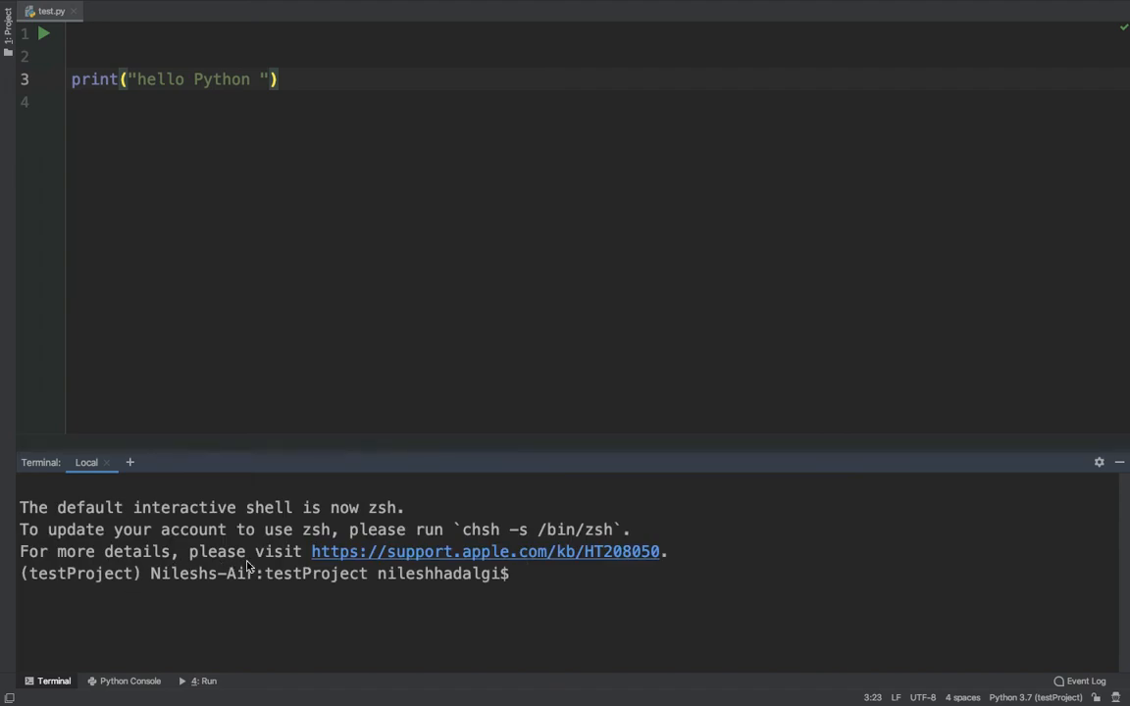
Write the example command pip install package name at the terminal prompt without executing it, and highlight the whole command
text(pip insta;;)
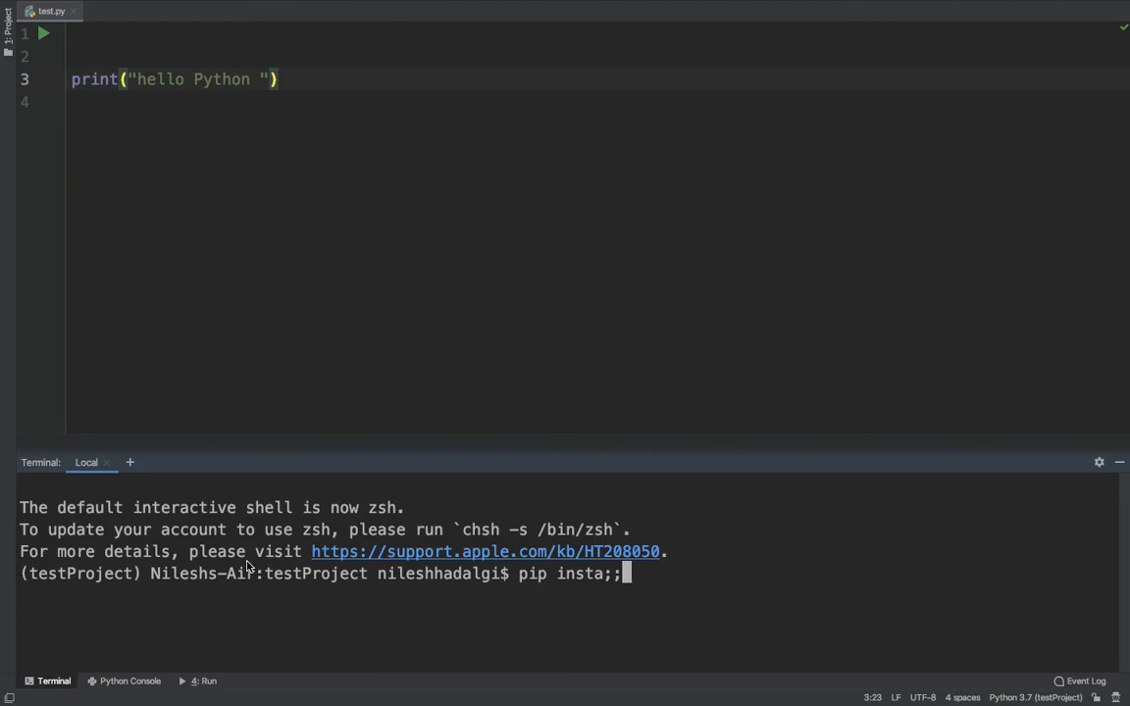
key(BackSpace)
key(BackSpace)
text(ll pac)
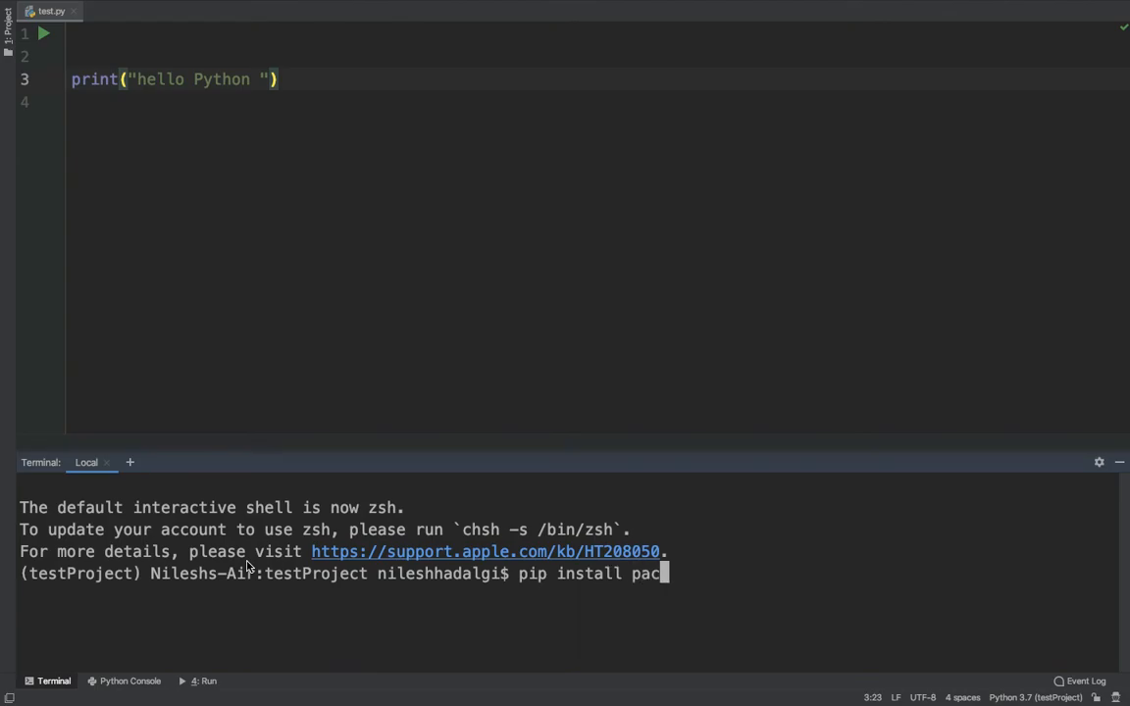
text(kage na, c)
key(BackSpace)
key(BackSpace)
key(BackSpace)
text(me)
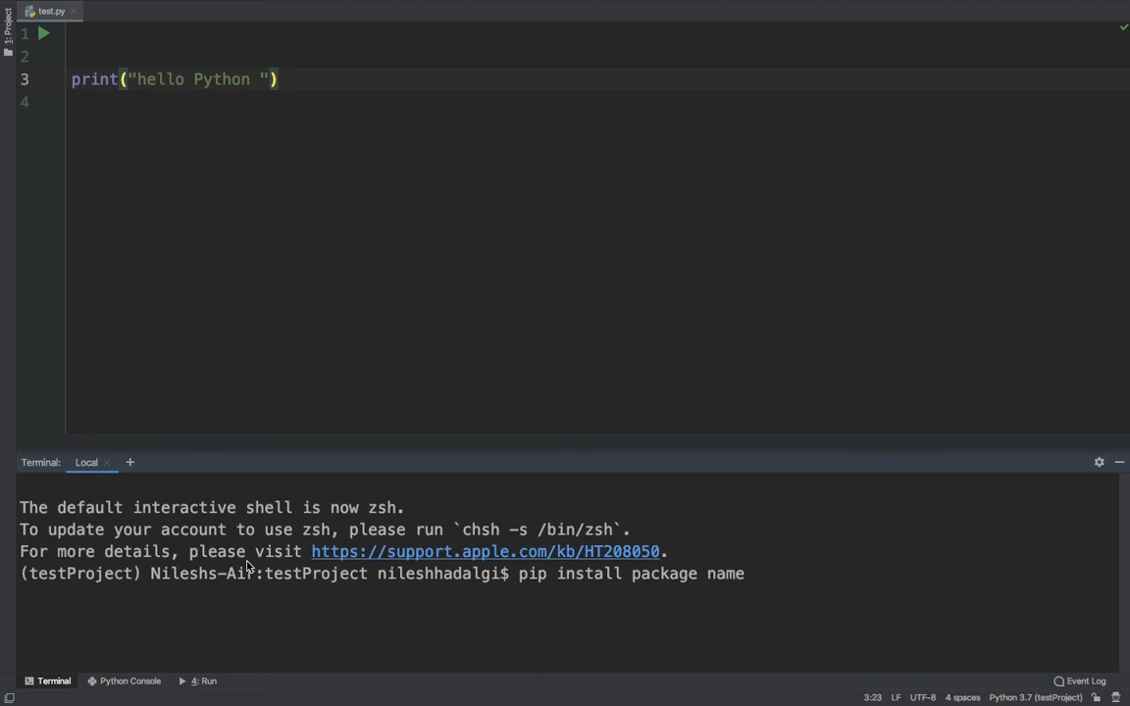
drag(749, 577, 518, 577)
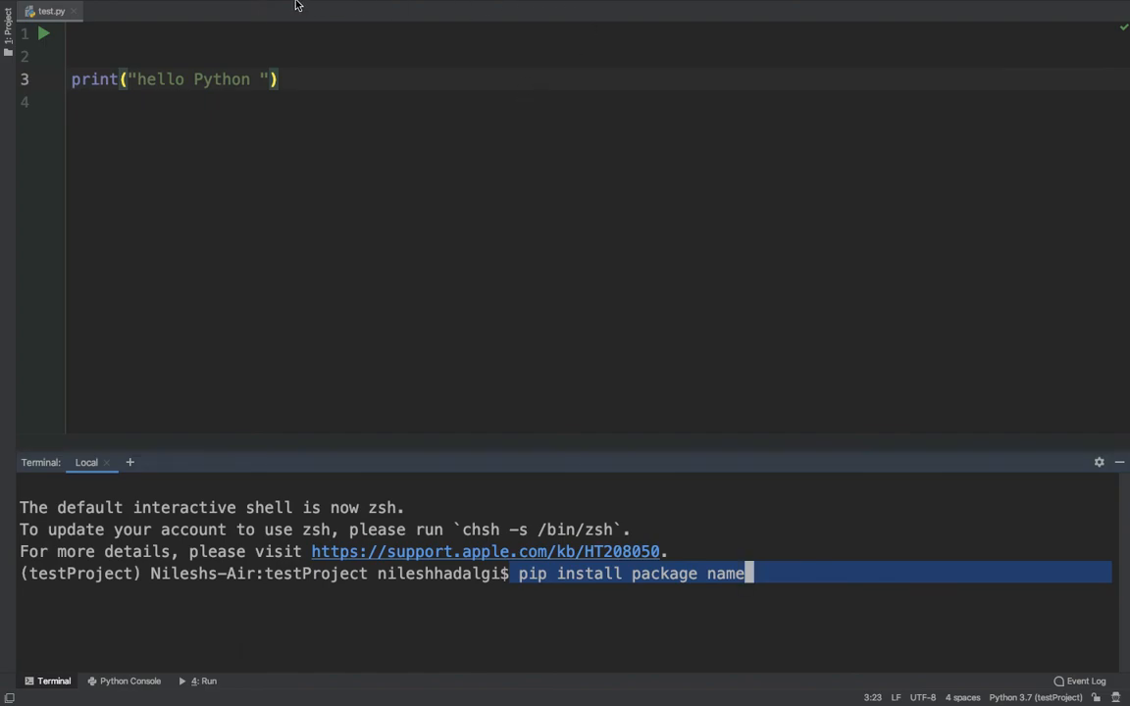
click(272, 144)
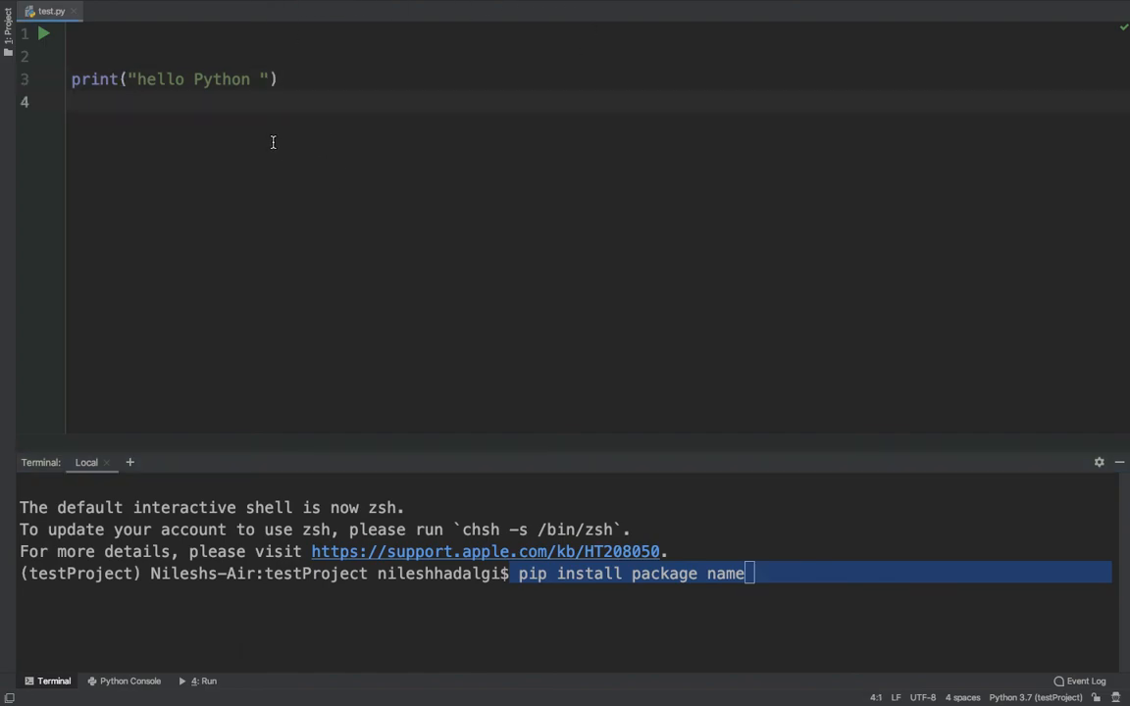